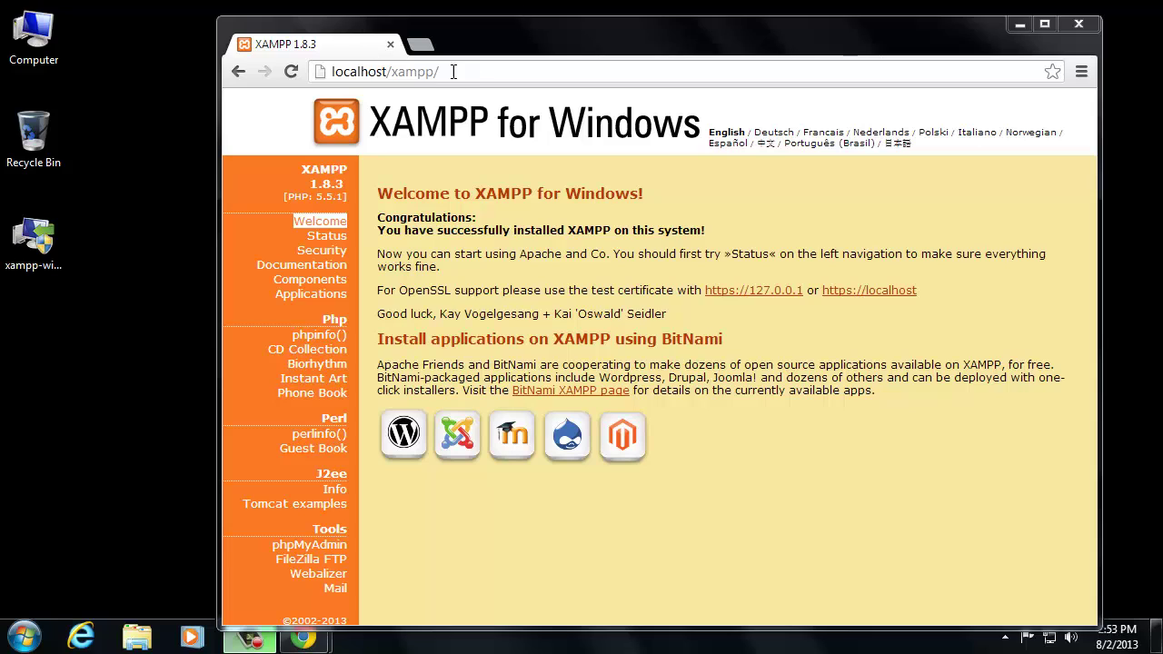
Open the Computer window, move it aside, and browse into the BOOTCAMP (C:) drive.
left_click(321, 70)
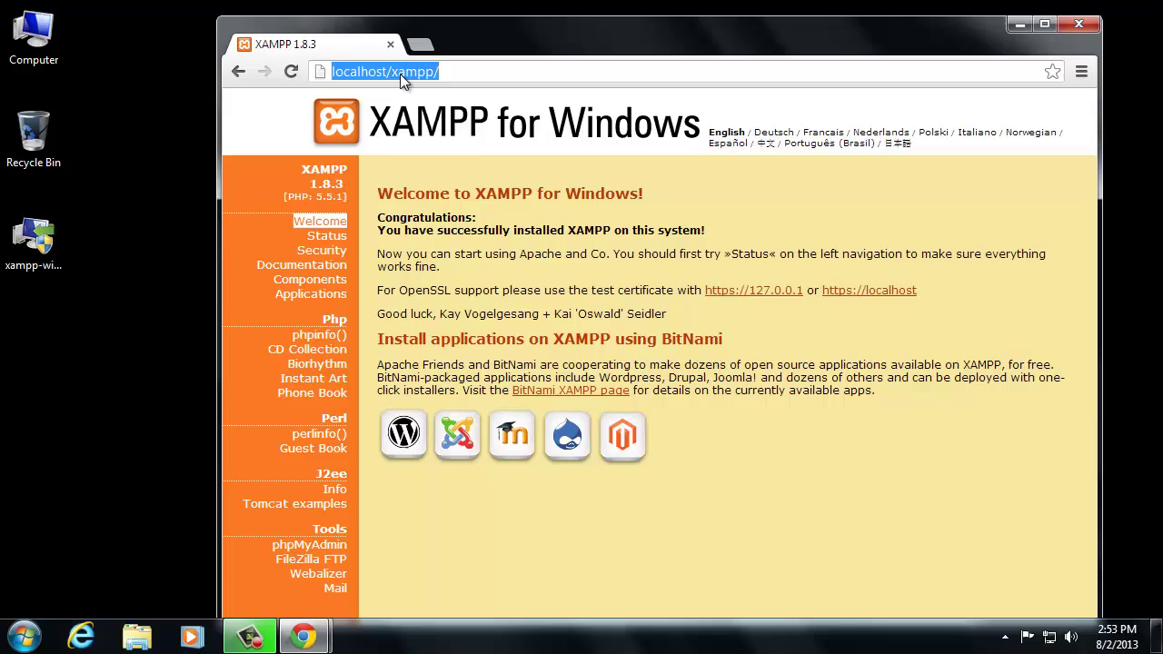
left_click(460, 73)
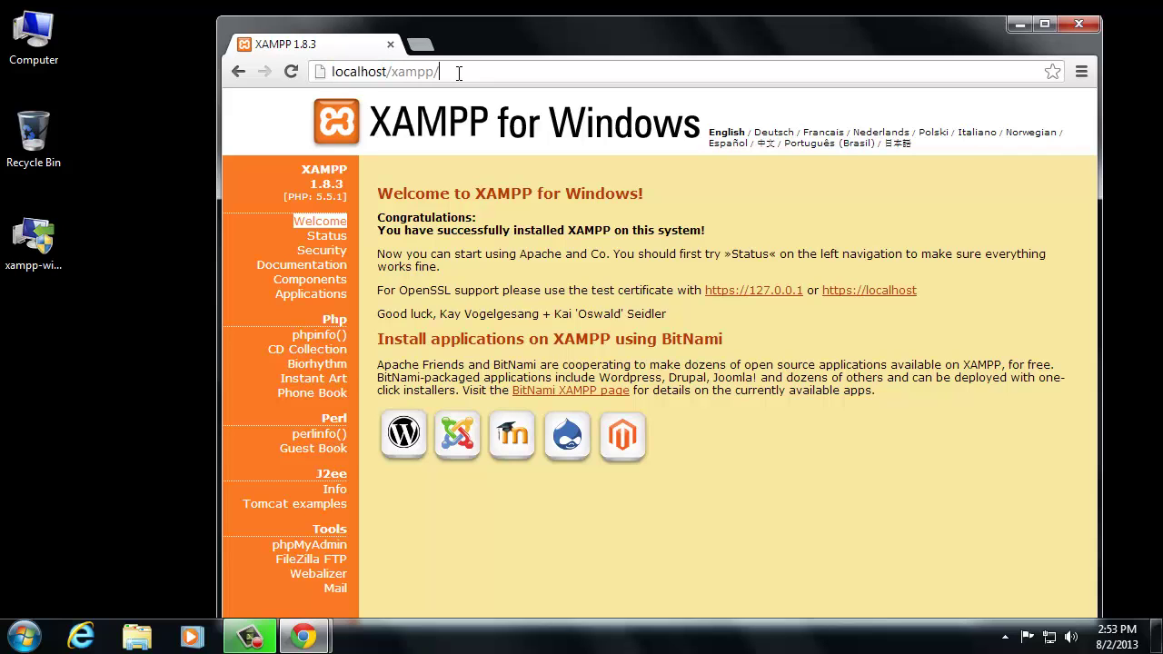
double_click(43, 34)
left_click_drag(309, 23, 367, 25)
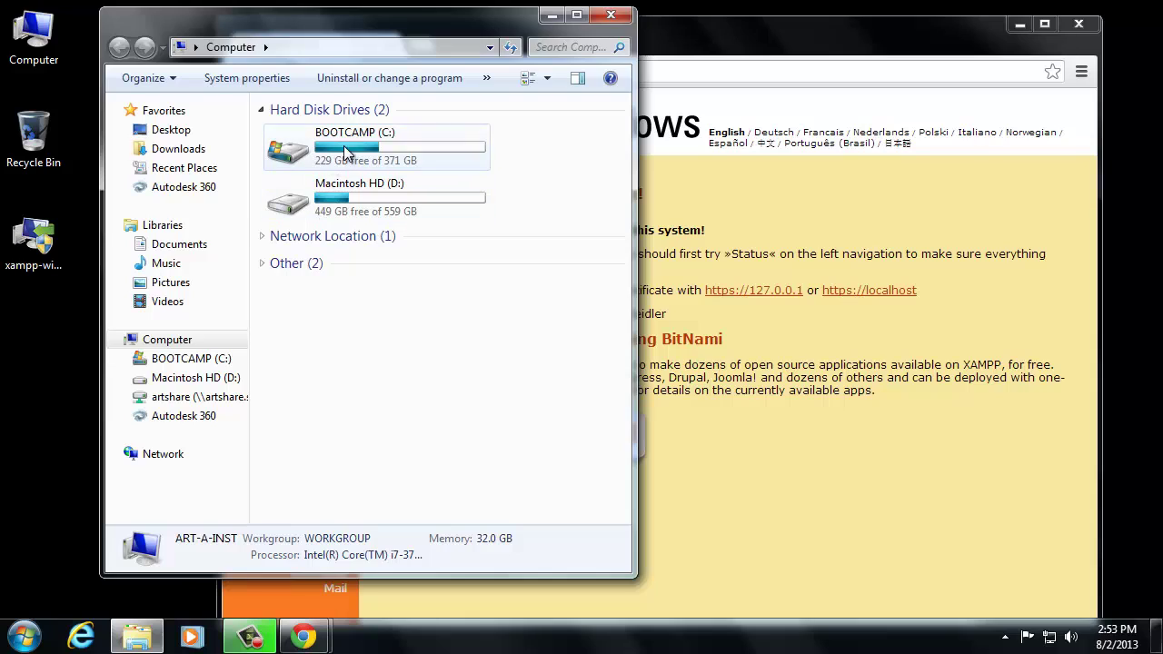
mouse_move(346, 152)
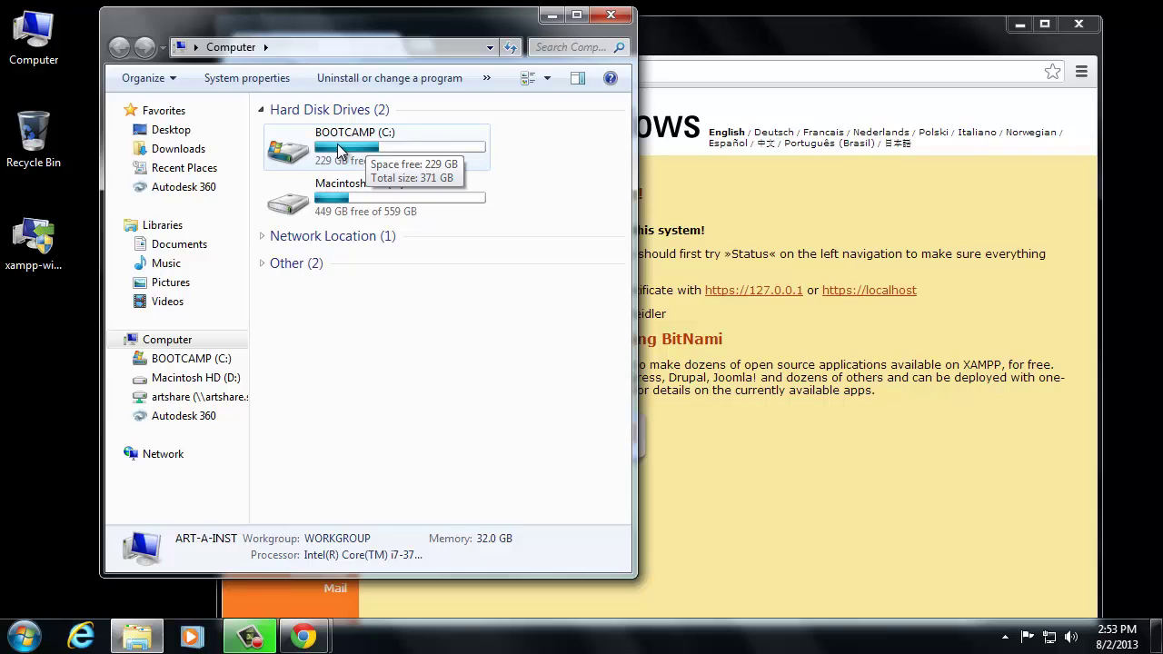
double_click(354, 151)
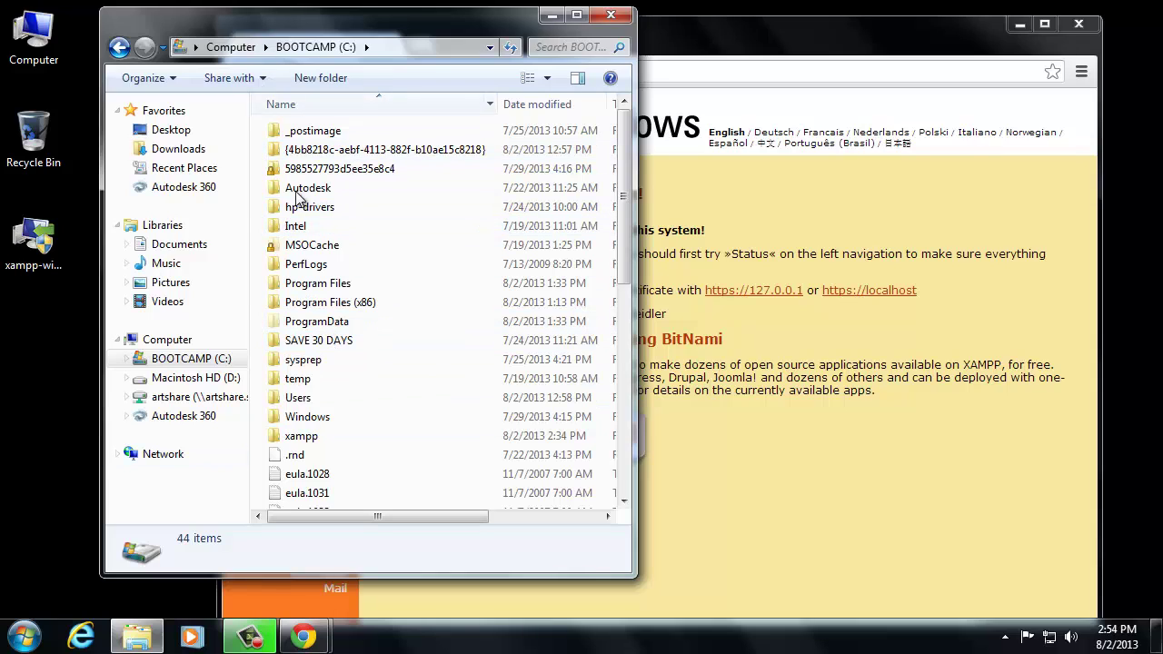
Open the xampp folder and look over its apache, mysql, php and htdocs subfolders.
double_click(309, 440)
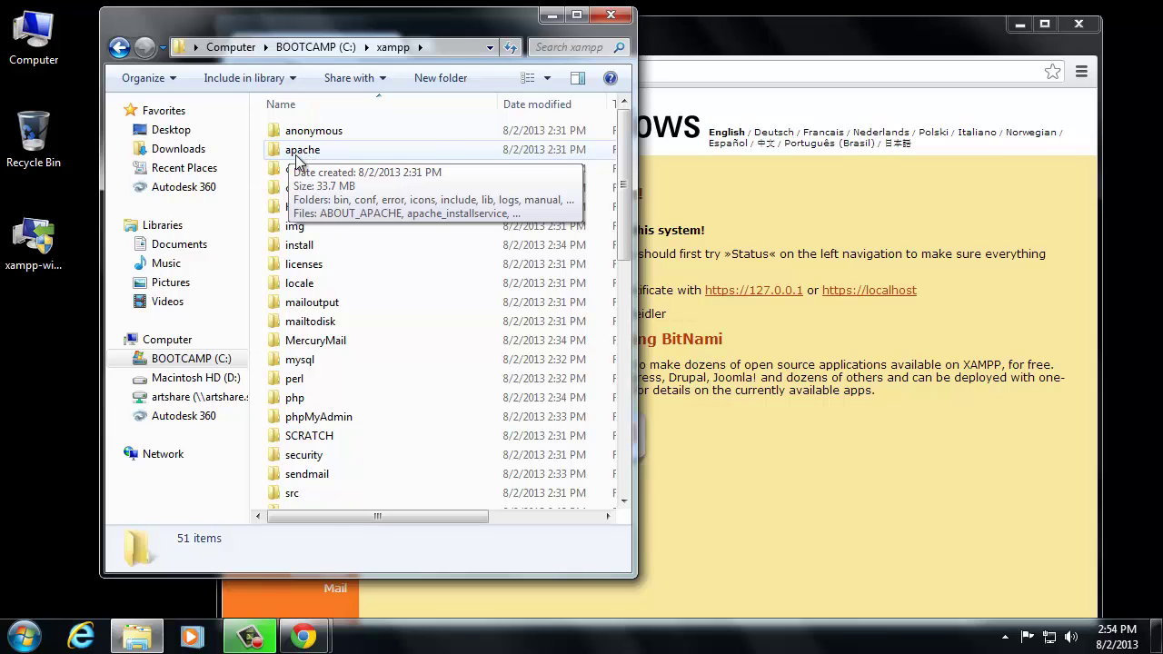
left_click(302, 157)
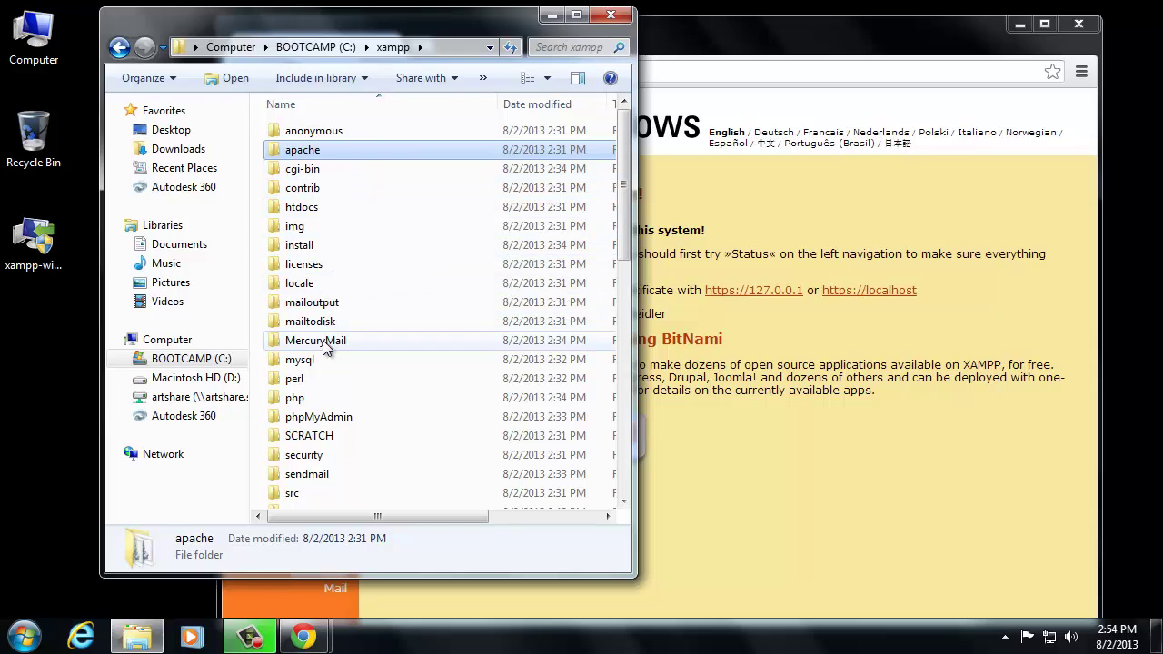
left_click(300, 361)
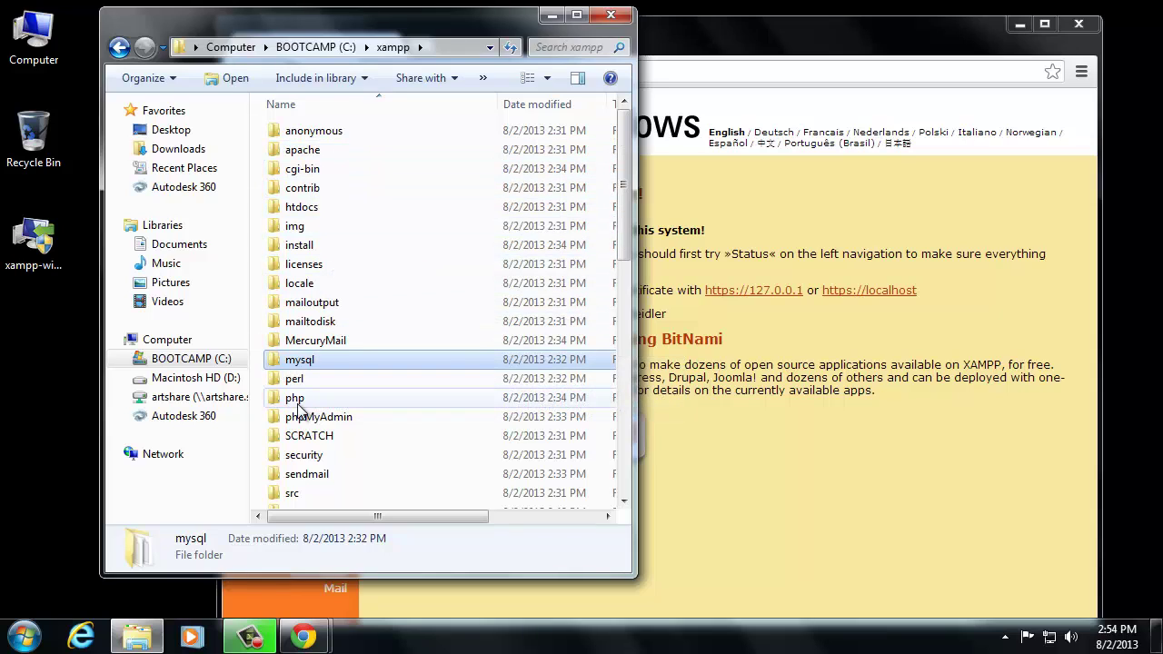
left_click(293, 400)
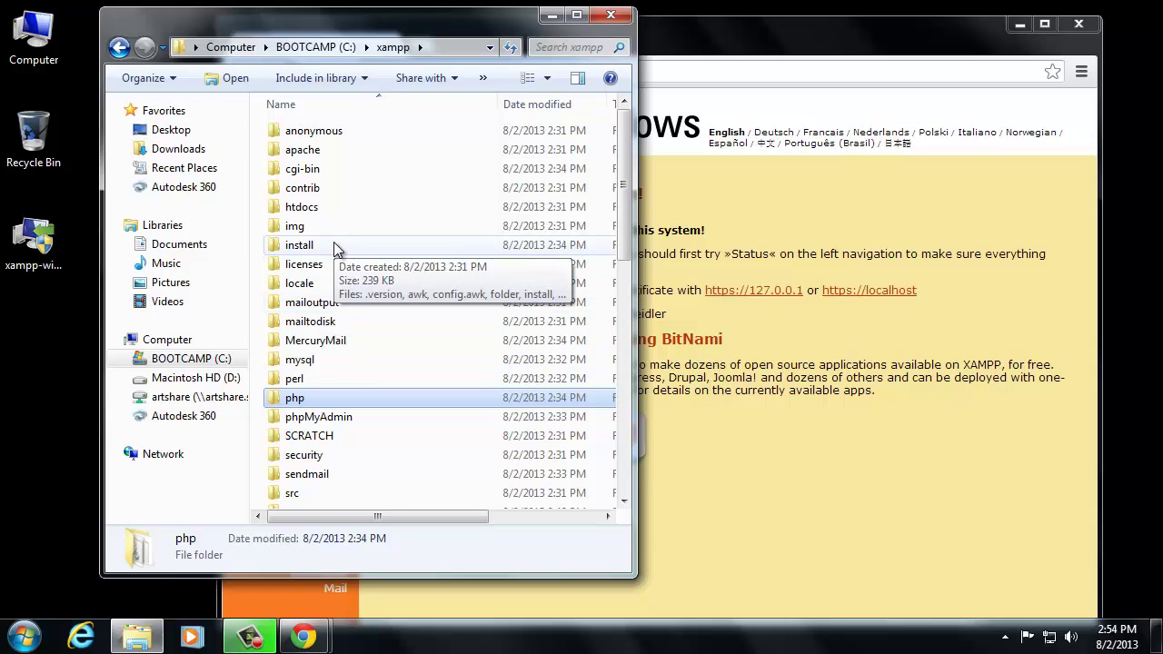
left_click(333, 207)
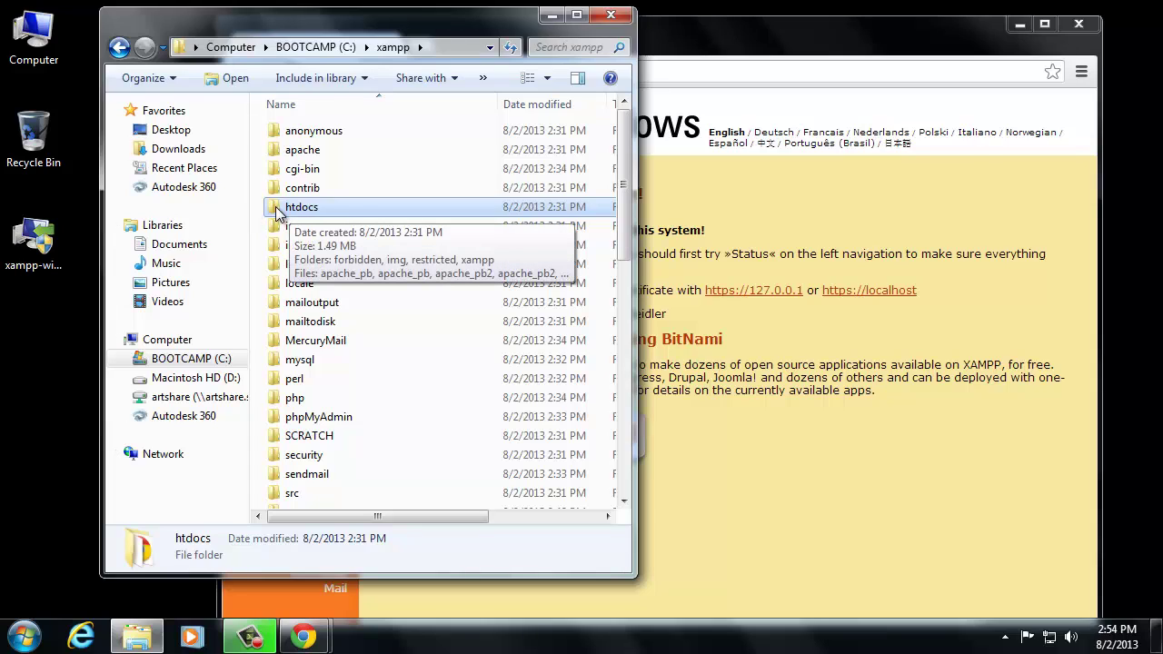
Create a shortcut to htdocs and place 'htdocs - Shortcut' on the desktop below the other icons.
right_click(277, 212)
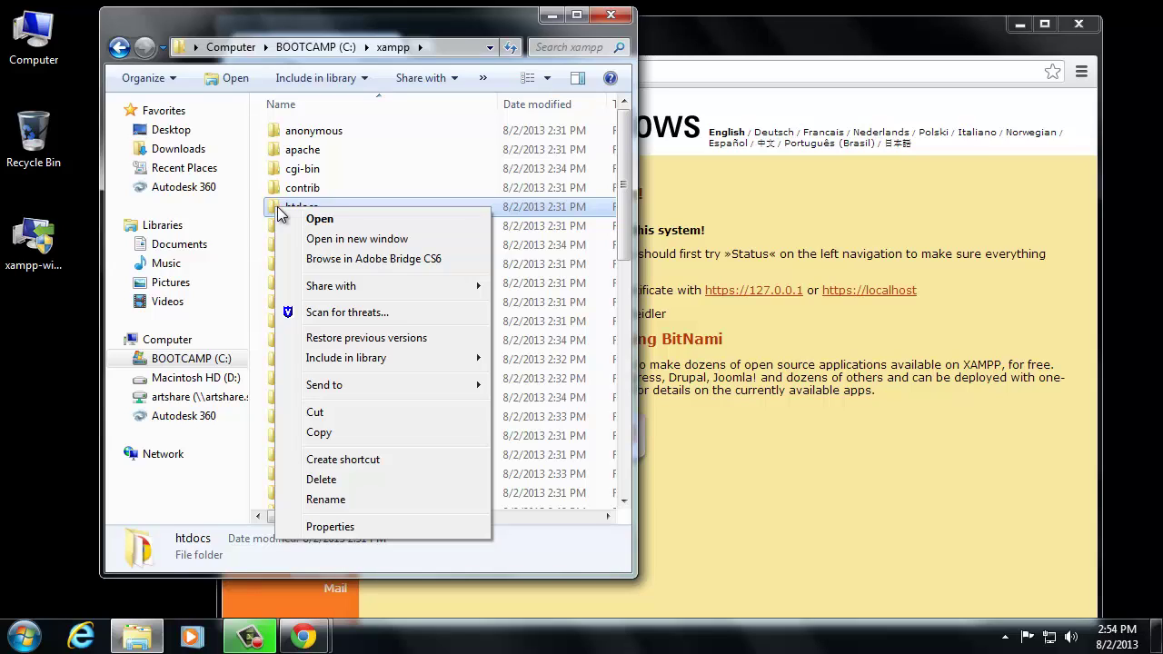
left_click(362, 459)
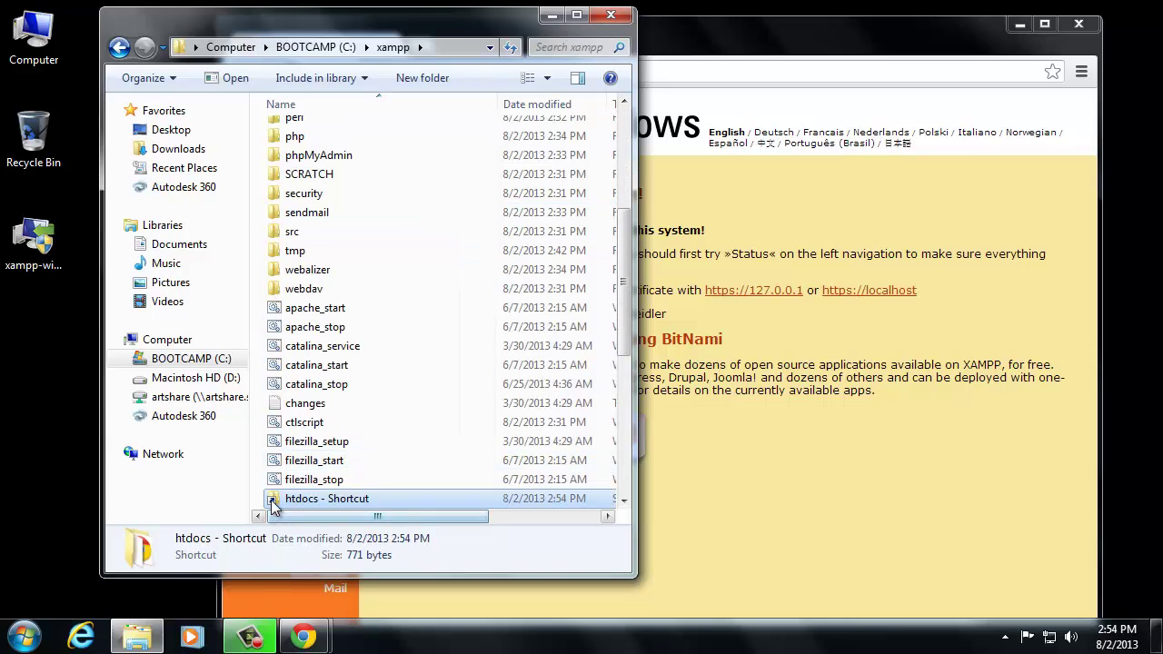
left_click_drag(277, 502, 58, 394)
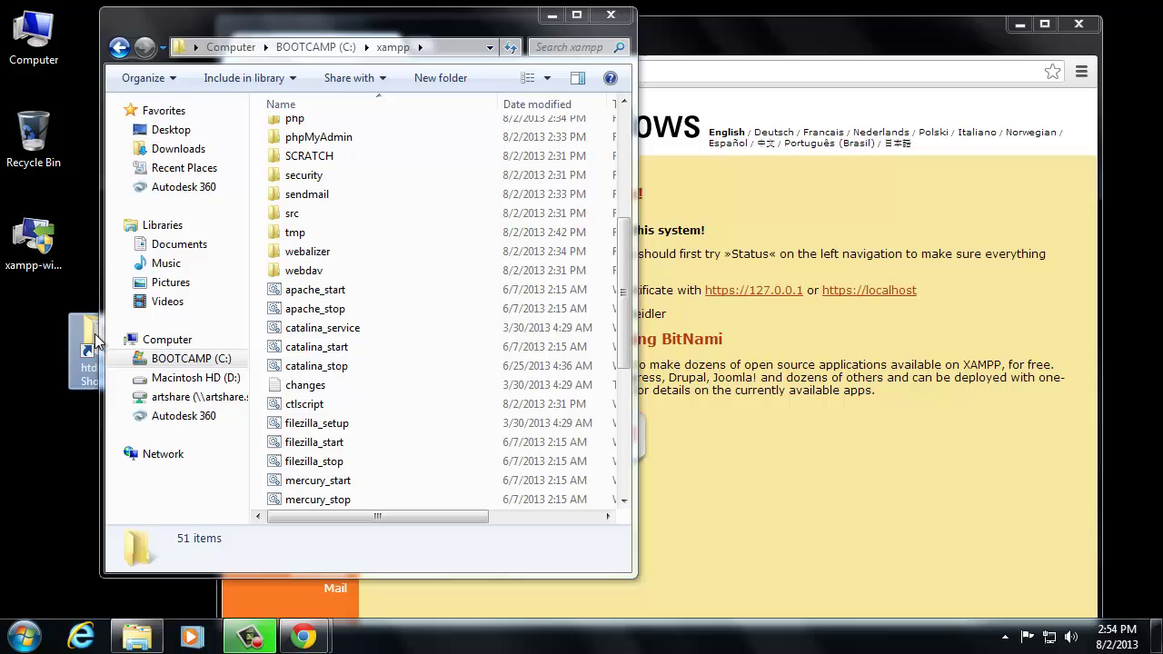
left_click_drag(74, 339, 31, 342)
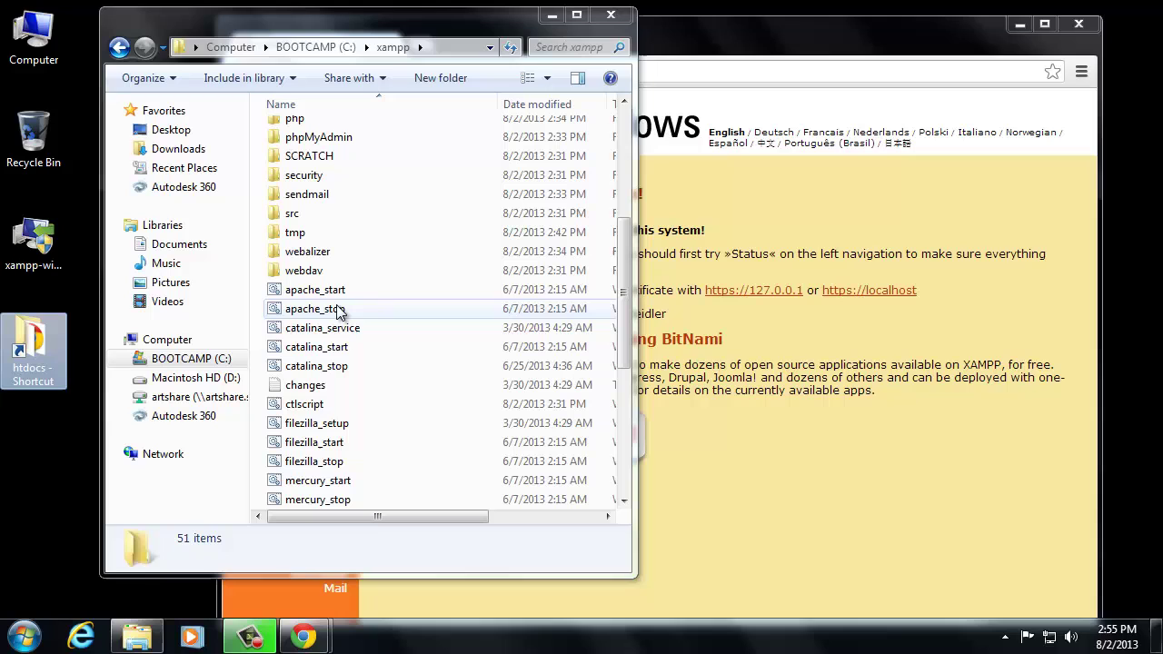
Open htdocs from its desktop shortcut and confirm in Properties that one index file is a PHP Script.
left_click(551, 15)
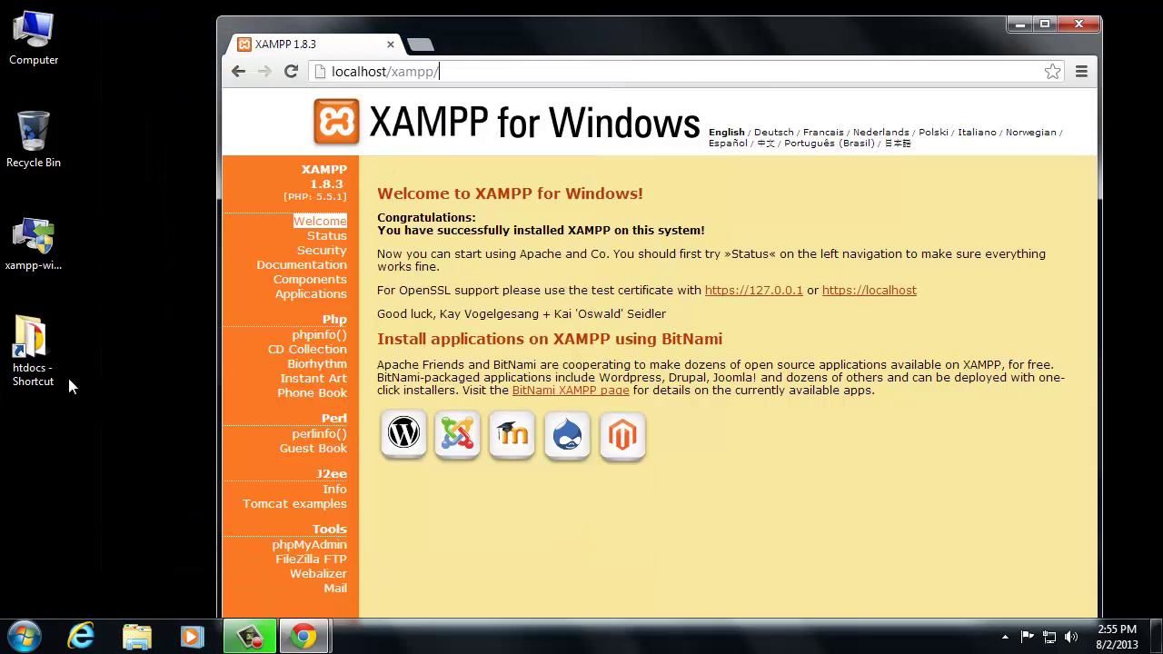
double_click(27, 344)
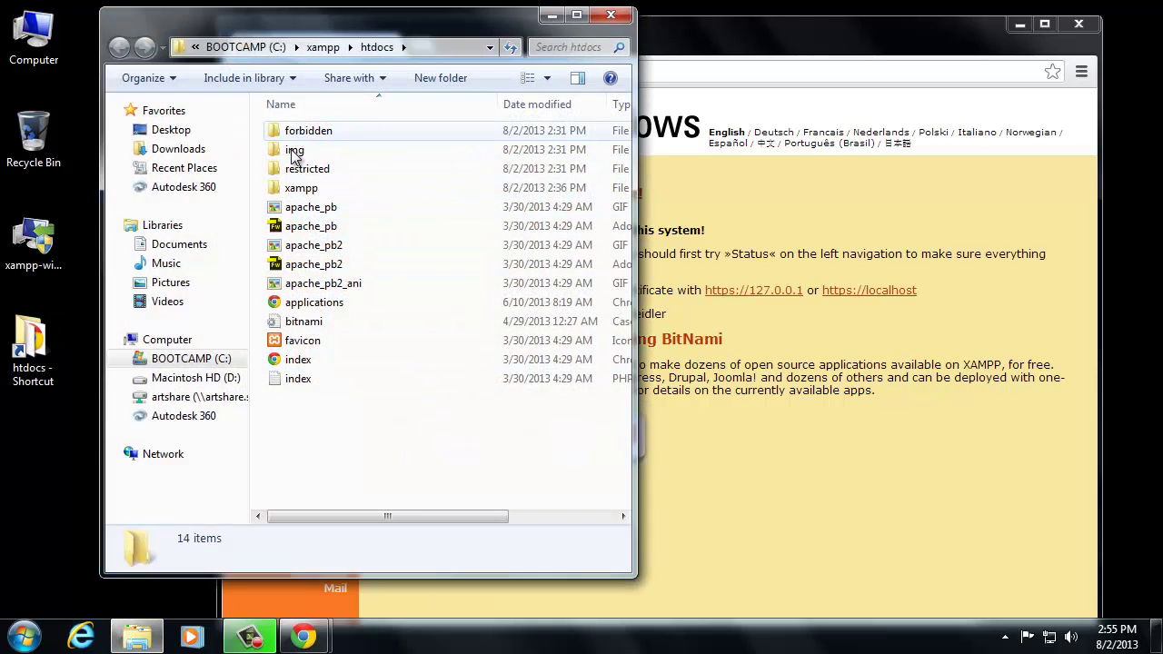
left_click(294, 380)
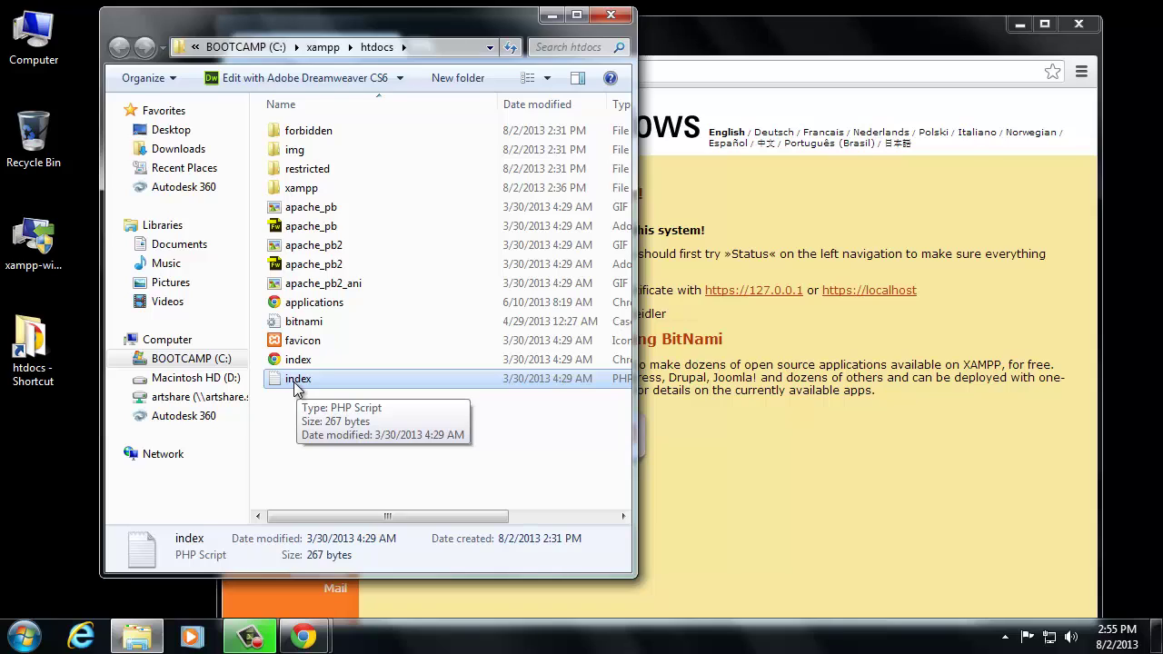
right_click(297, 382)
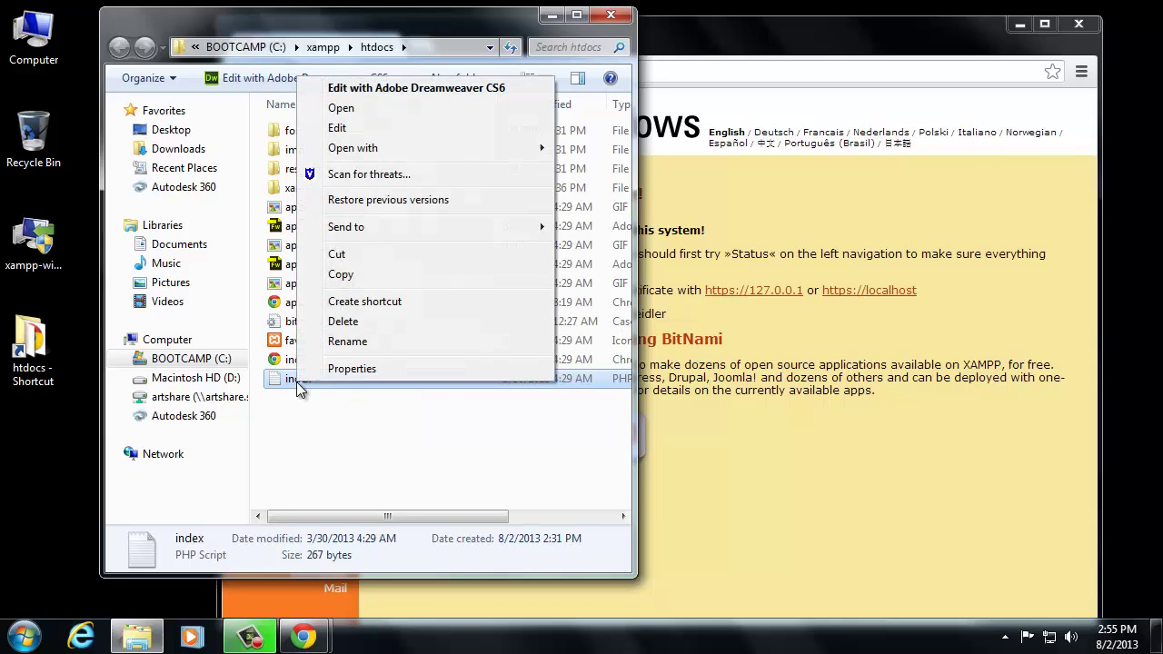
left_click(350, 368)
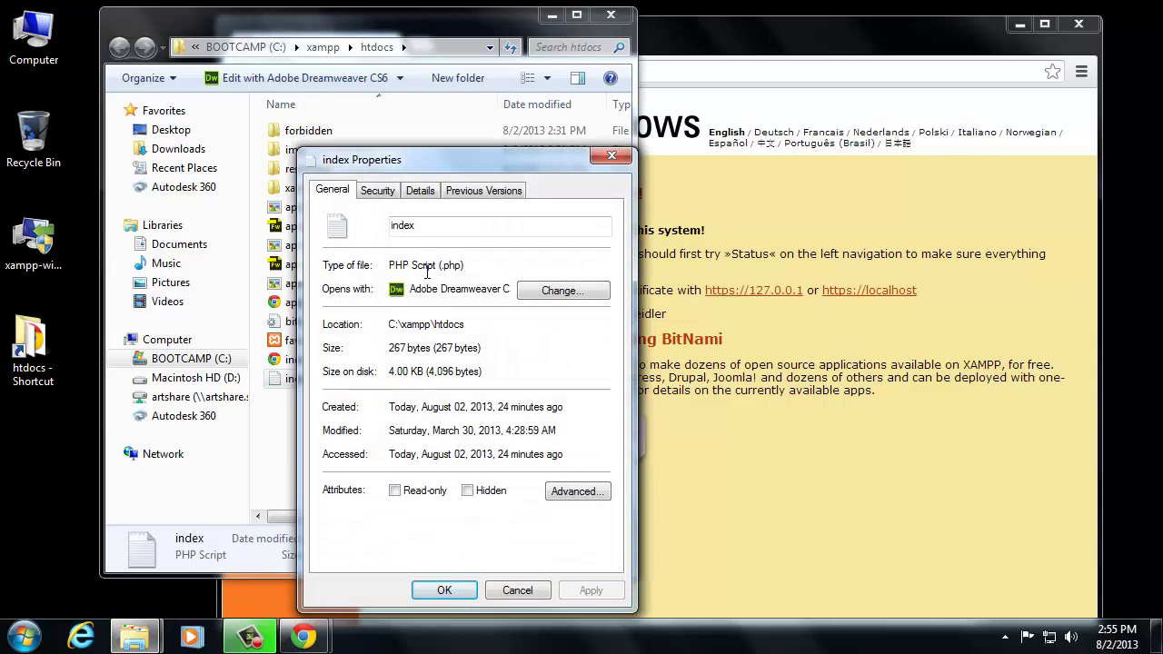
left_click_drag(458, 266, 419, 267)
left_click(445, 592)
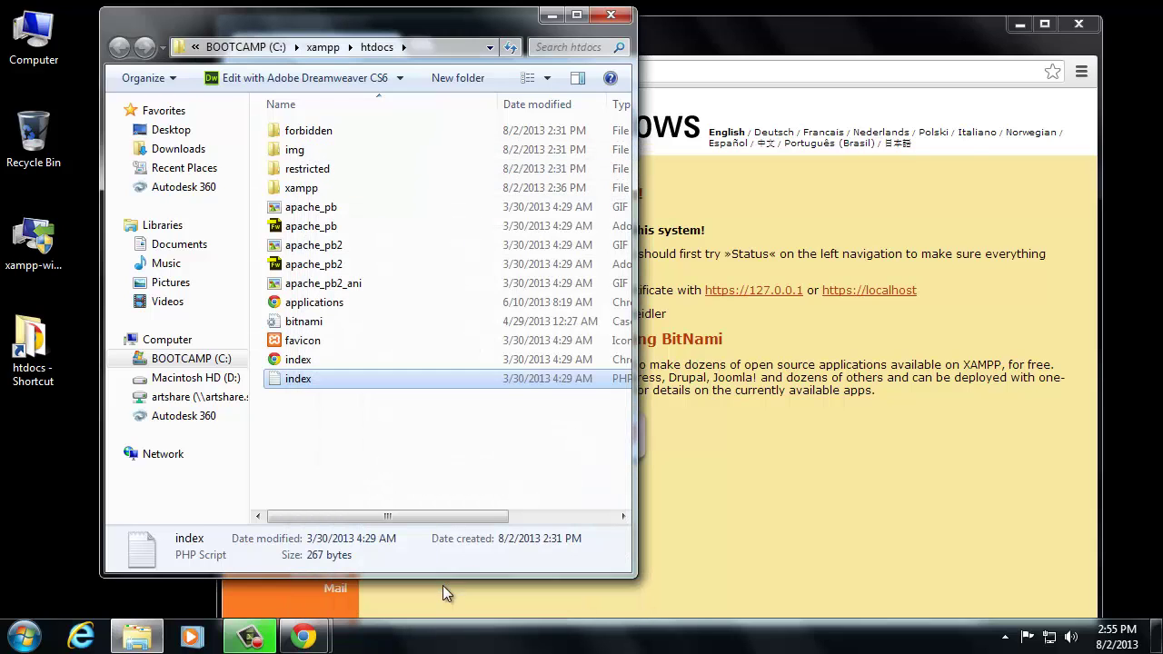
left_click(284, 361)
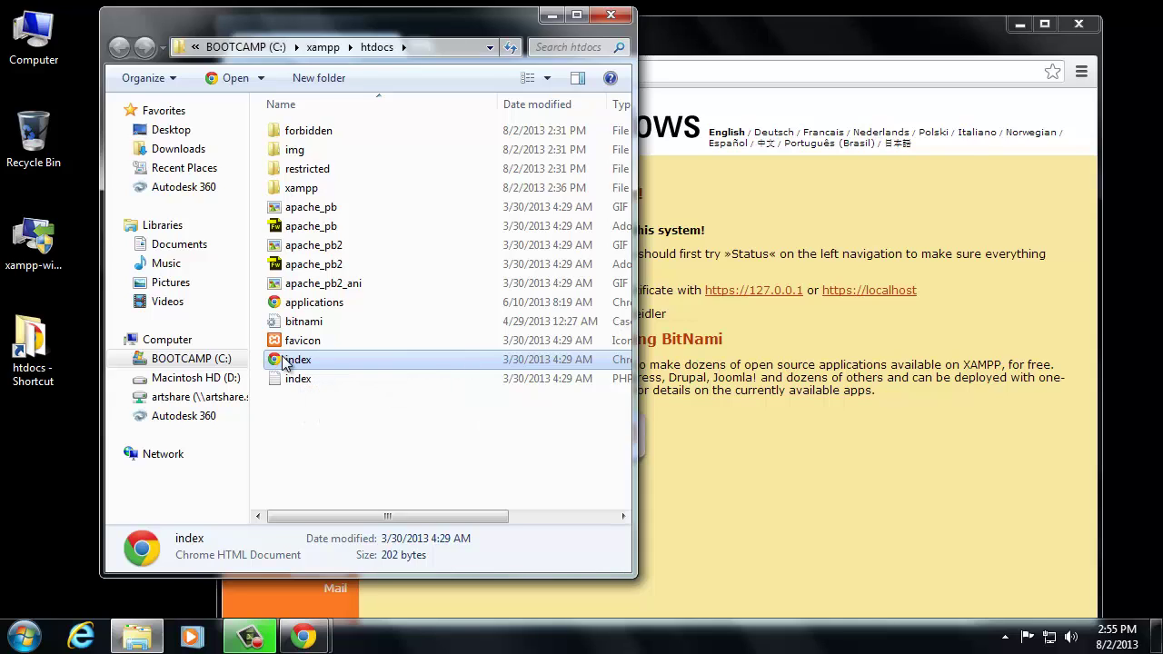
Open htdocs index.html in Chrome, then switch to the XAMPP 1.8.3 tab and move the window aside.
double_click(283, 361)
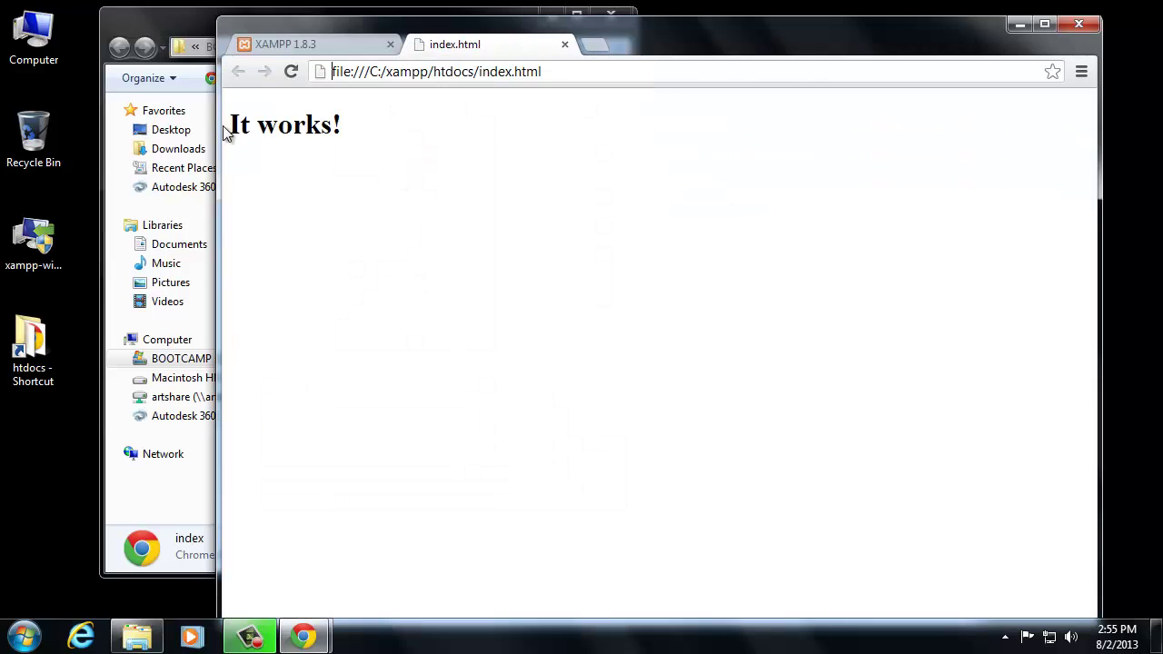
mouse_move(695, 30)
left_mouse_down()
mouse_move(630, 16)
mouse_move(682, 24)
left_mouse_up()
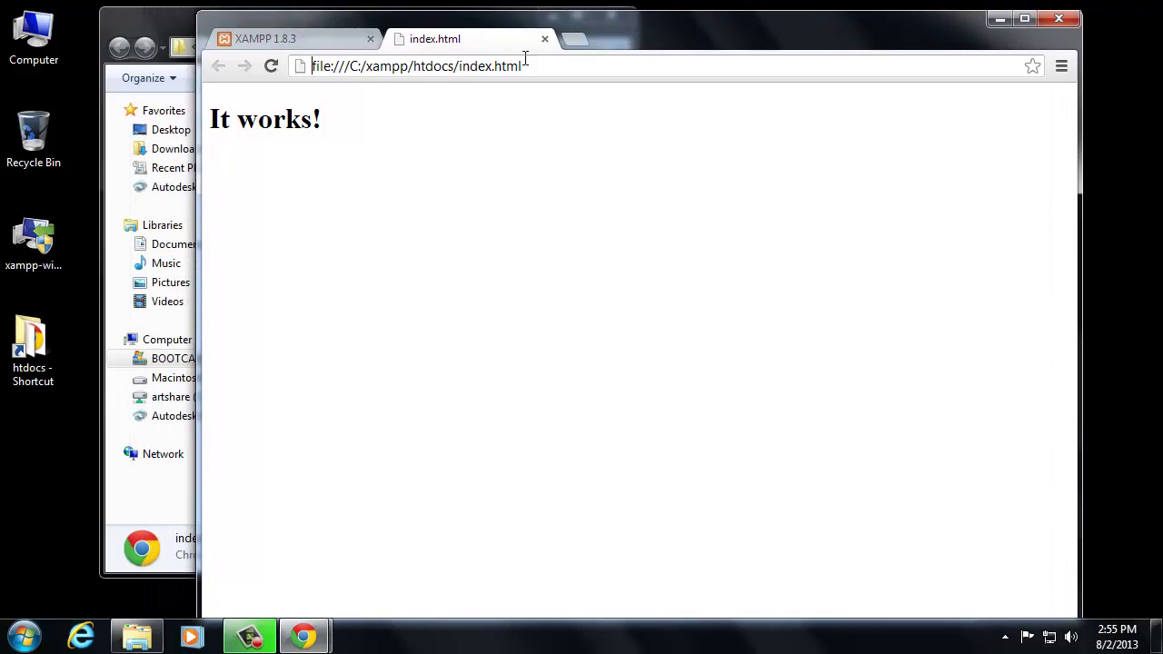
left_click_drag(526, 72, 492, 70)
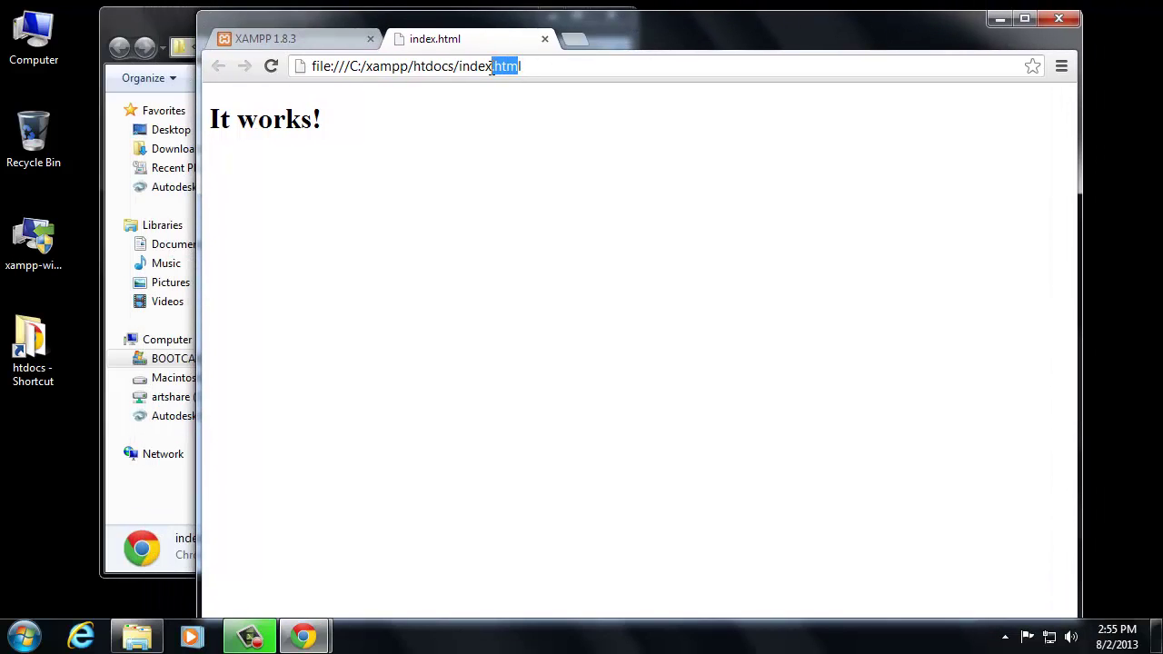
left_click(303, 39)
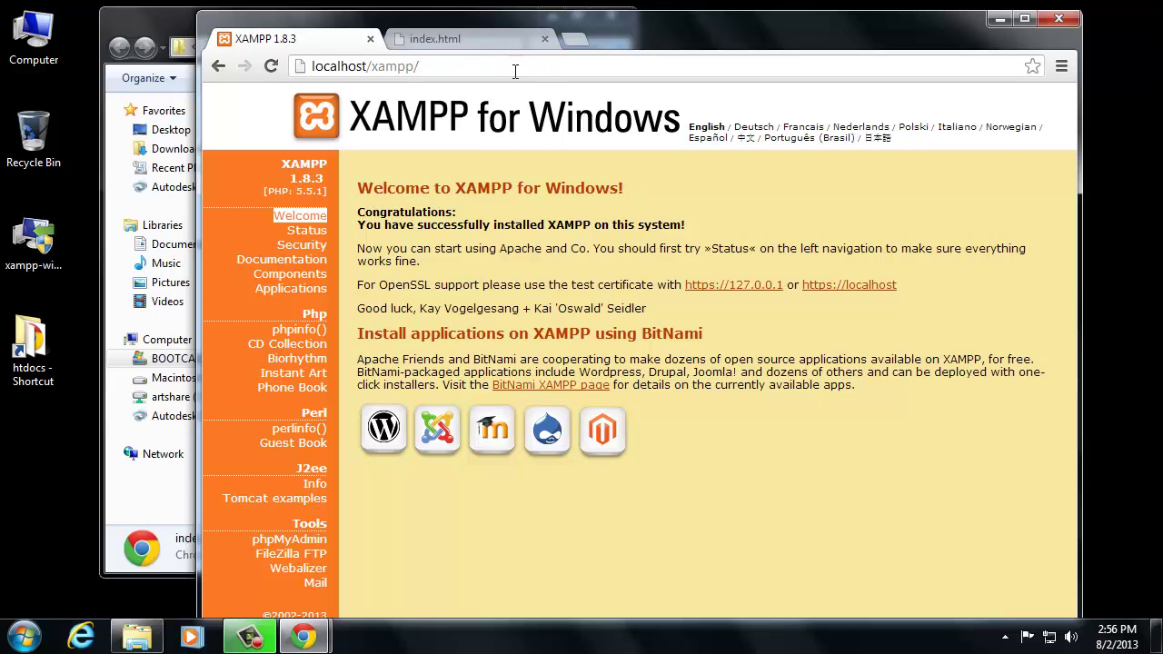
left_click_drag(525, 25, 659, 17)
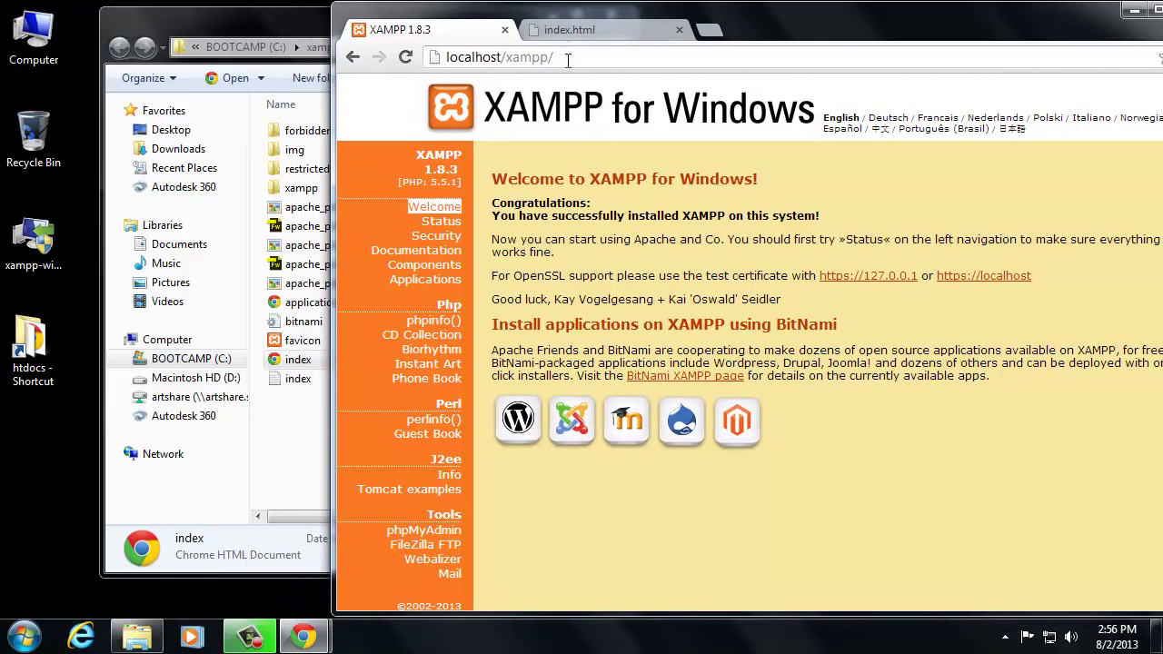
Bring the htdocs window forward and select the xampp folder.
left_click(280, 382)
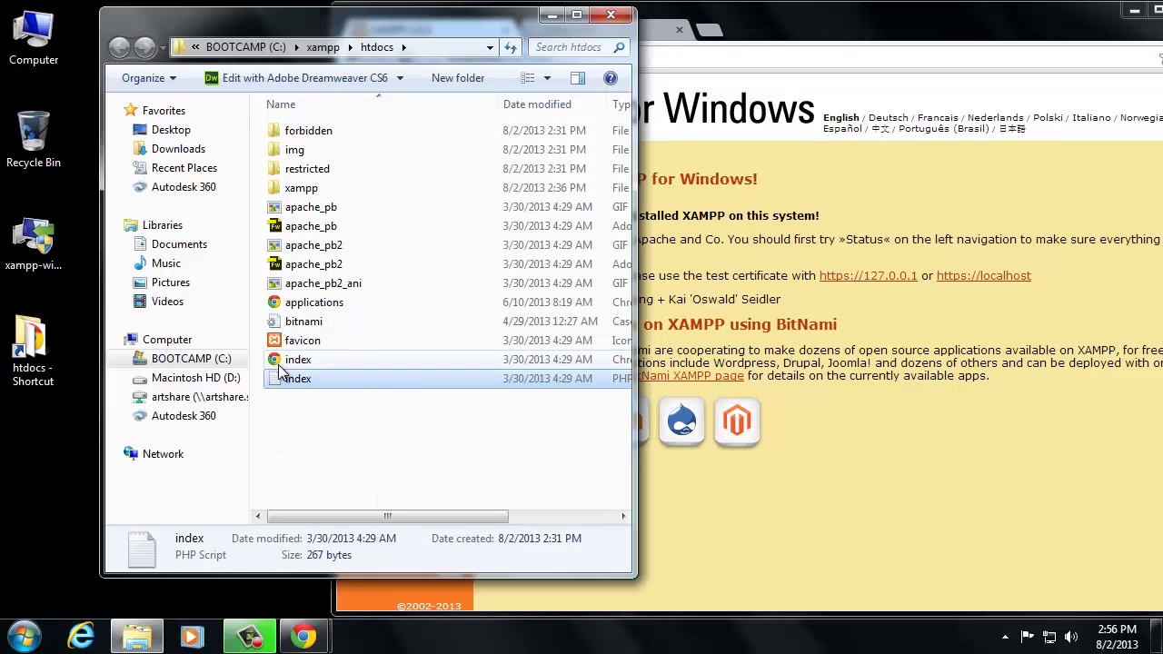
left_click(295, 188)
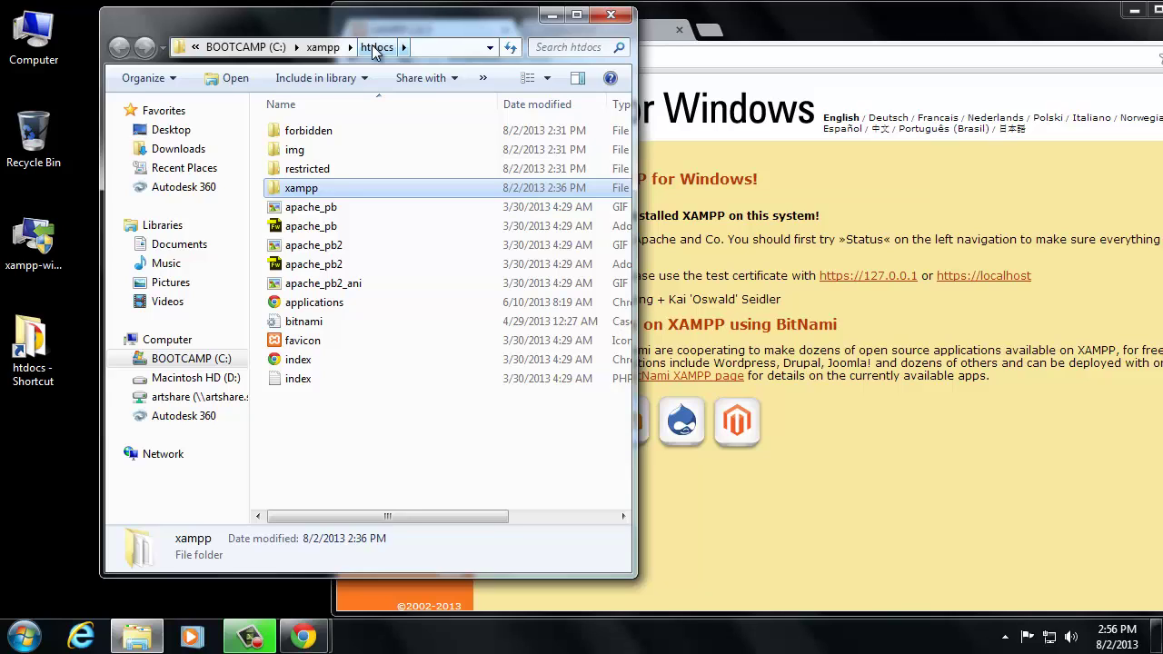
Strip 'xampp/' from the Chrome address and load localhost/, which redirects back to localhost/xampp/.
left_click(784, 39)
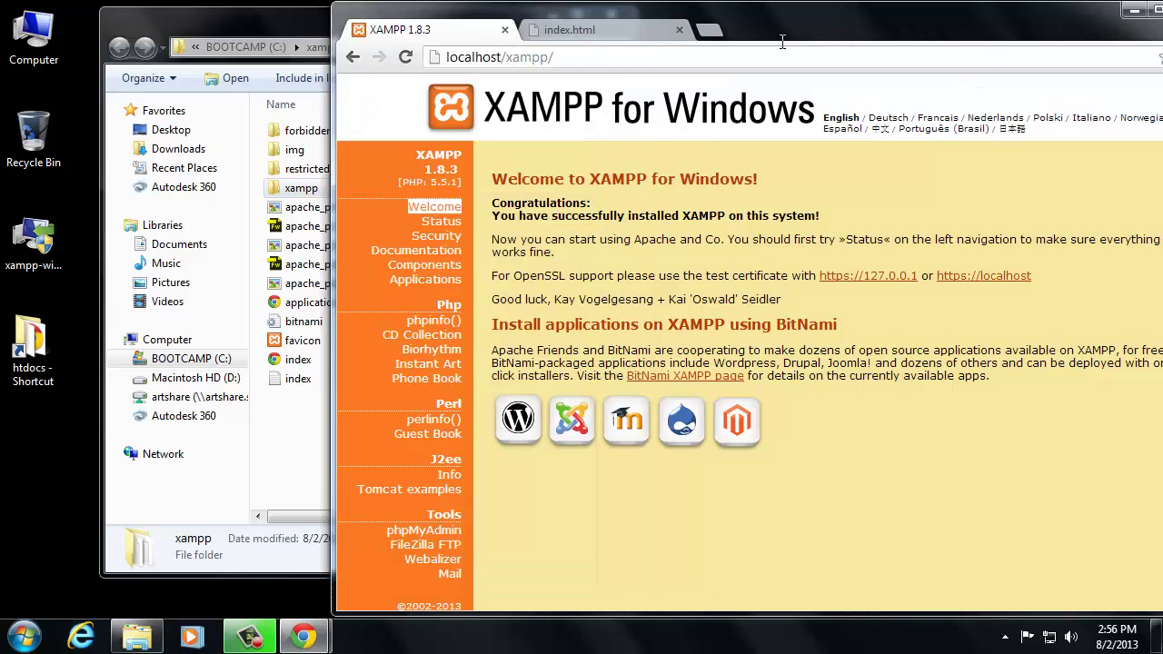
left_click(503, 58)
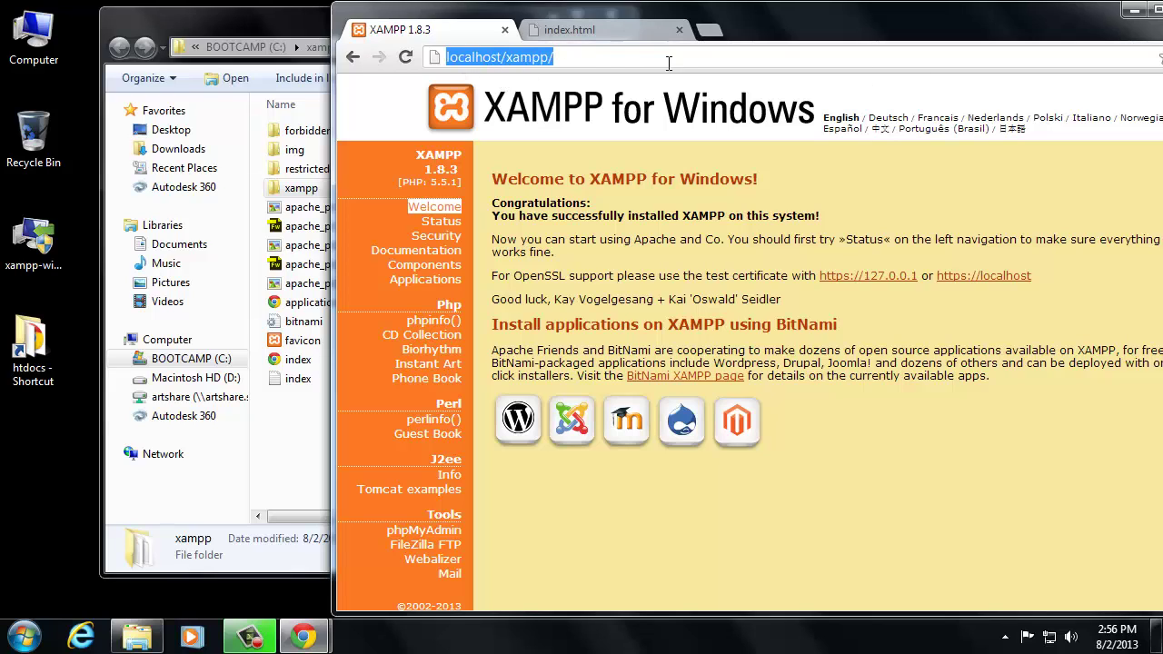
left_click(609, 57)
left_click_drag(505, 57, 662, 68)
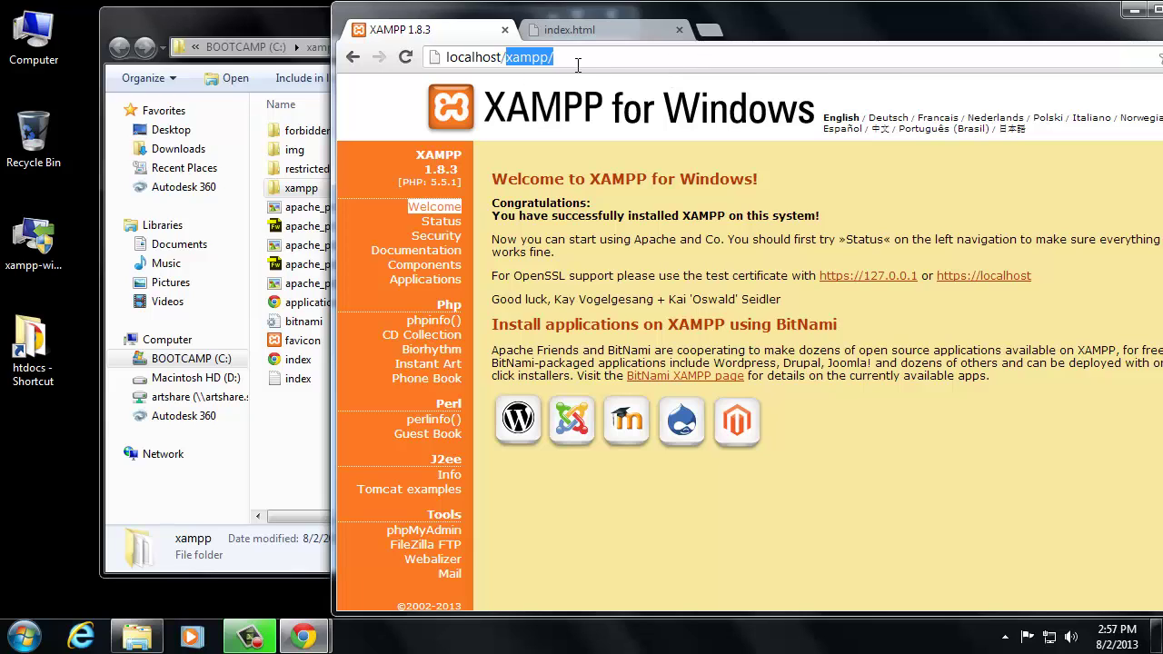
key("BackSpace")
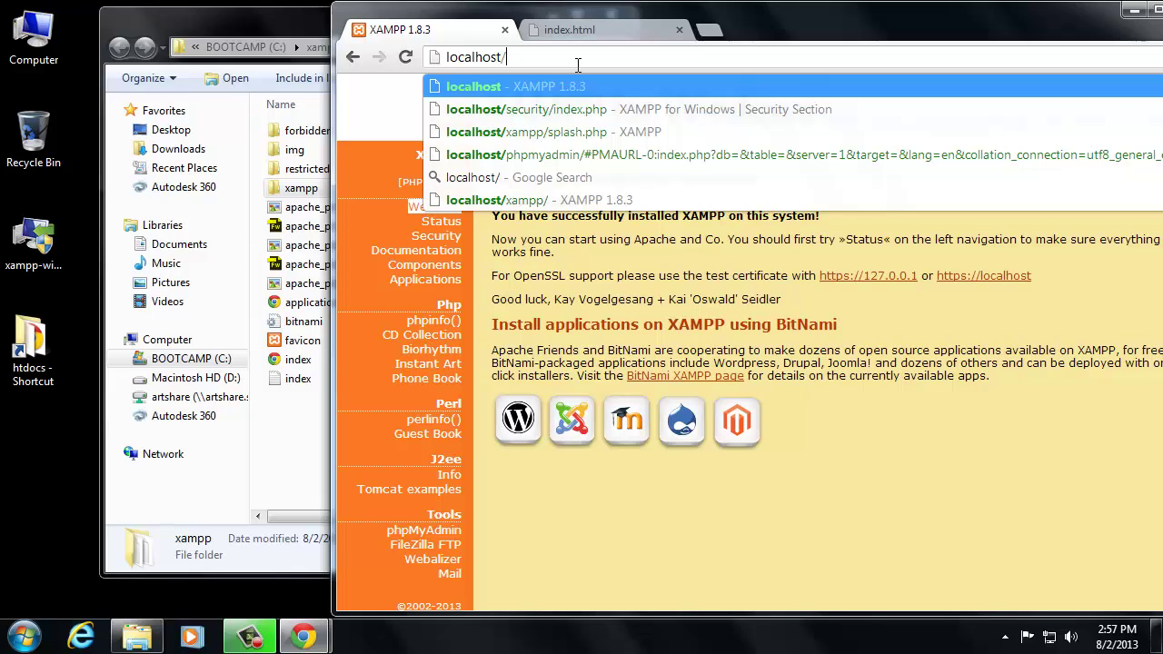
key("Return")
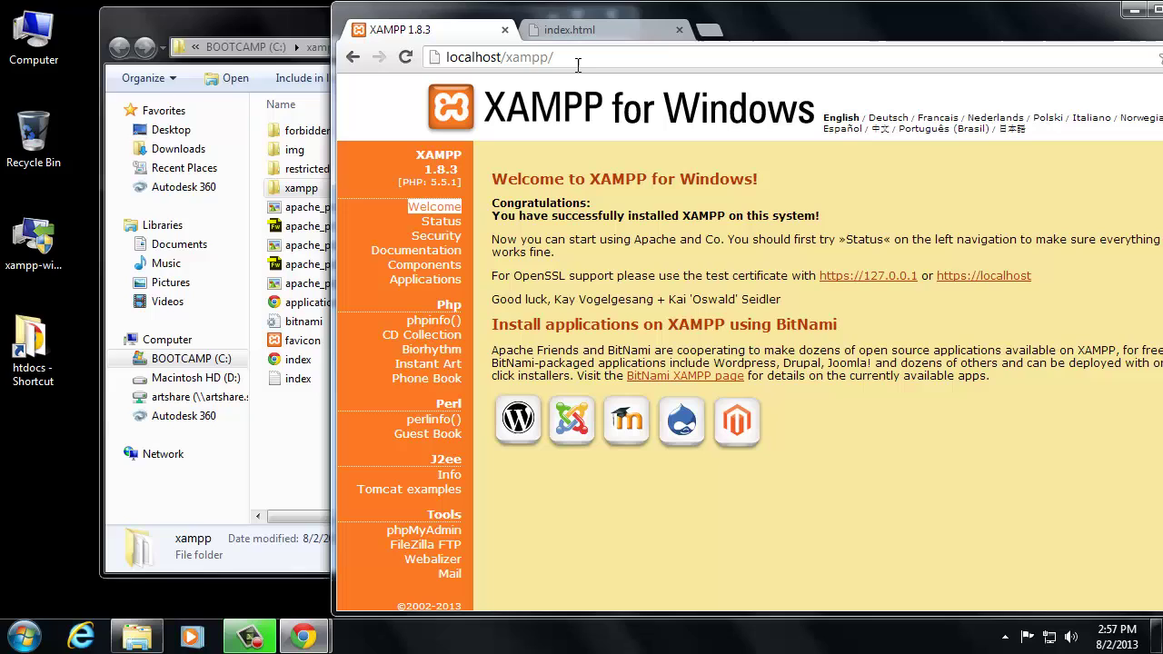
left_click_drag(501, 57, 612, 58)
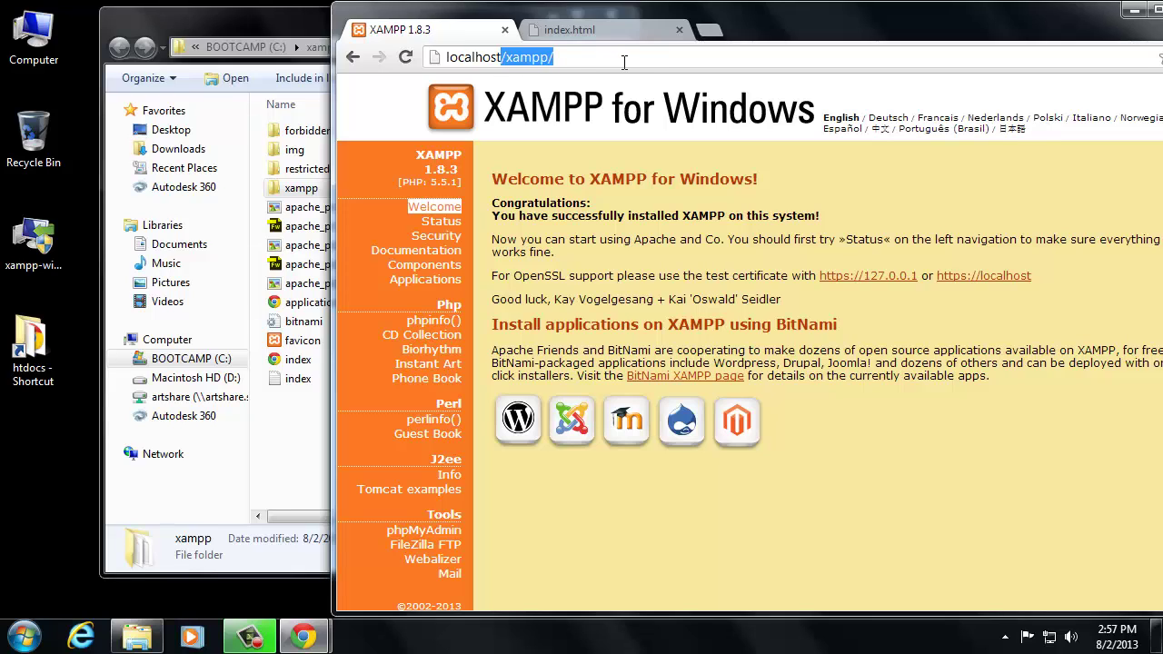
left_click(280, 381)
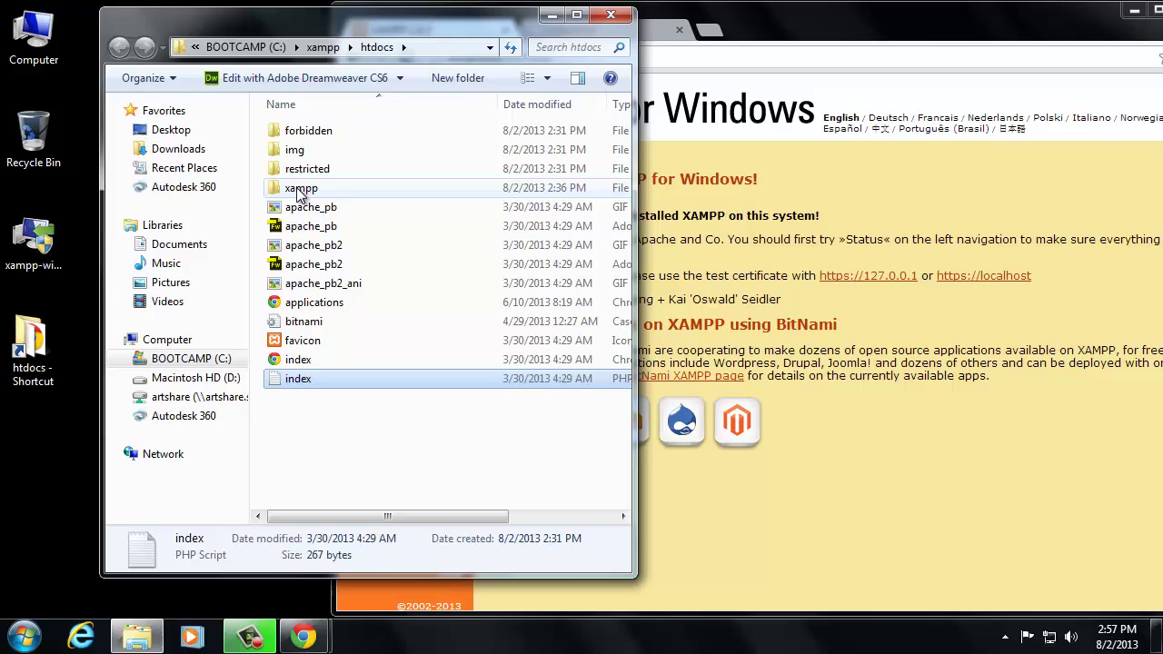
Open the htdocs index PHP script in Dreamweaver.
left_click(300, 195)
left_click(291, 382)
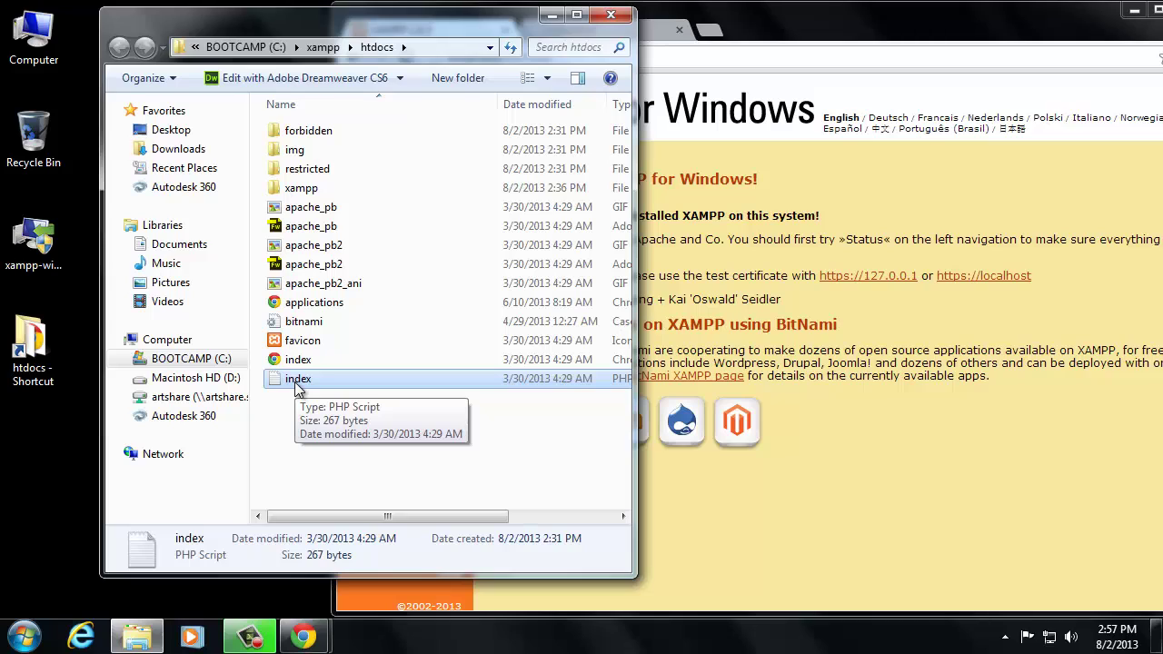
double_click(297, 386)
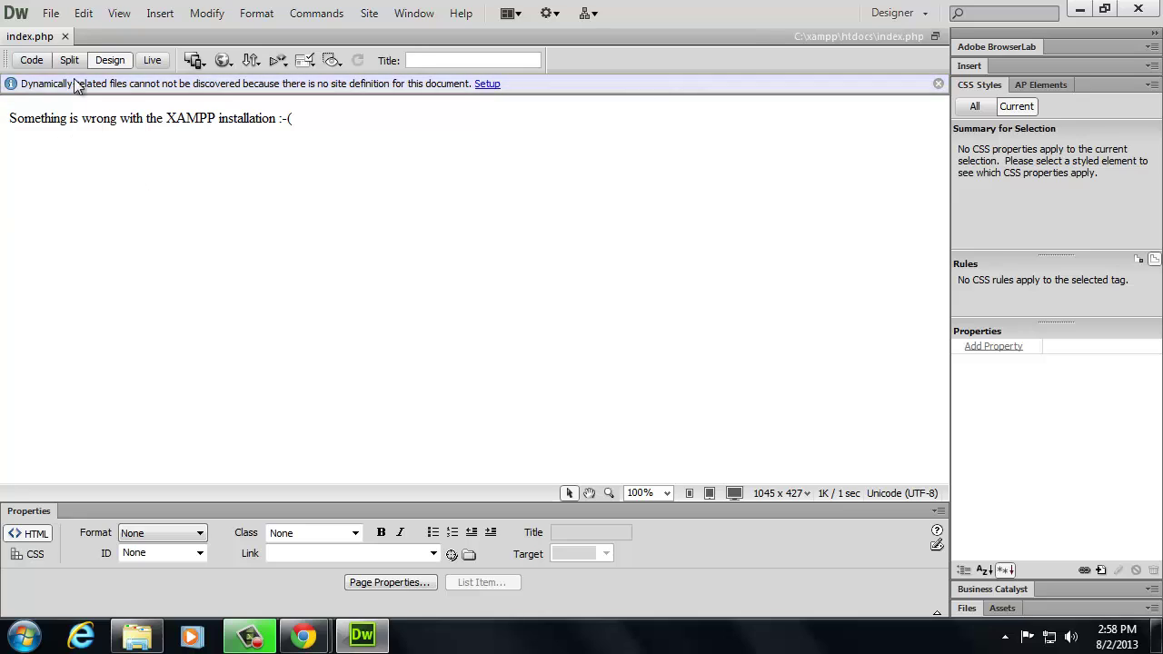
Select the error message line in Design view and switch to Code view.
left_click_drag(9, 118, 345, 113)
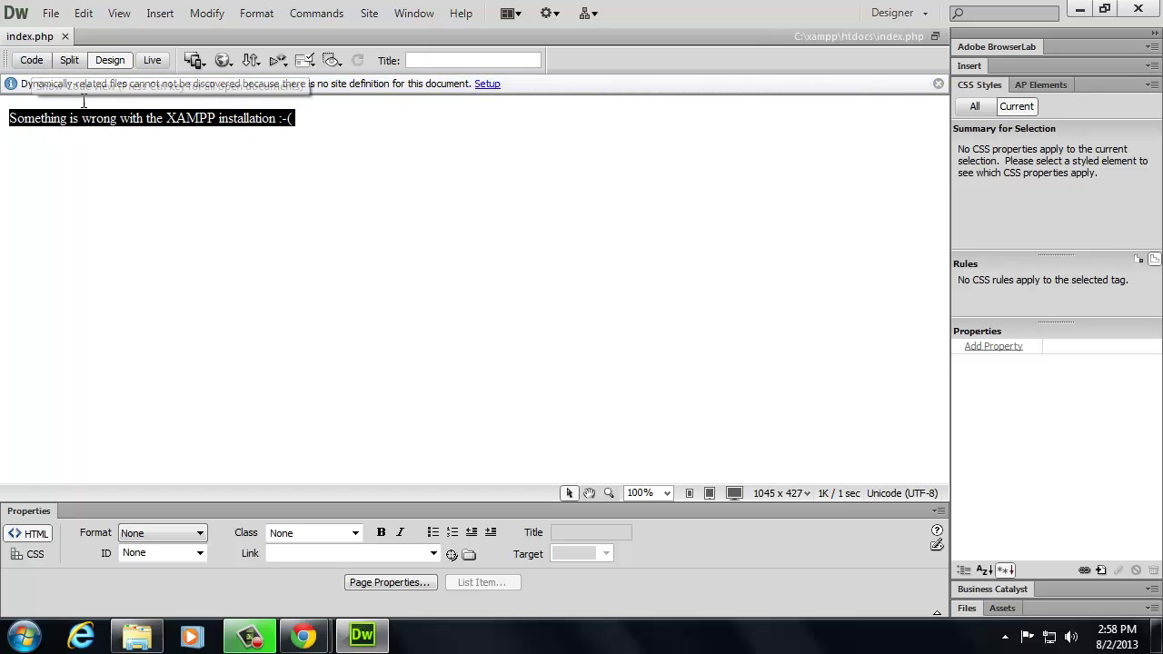
left_click(36, 60)
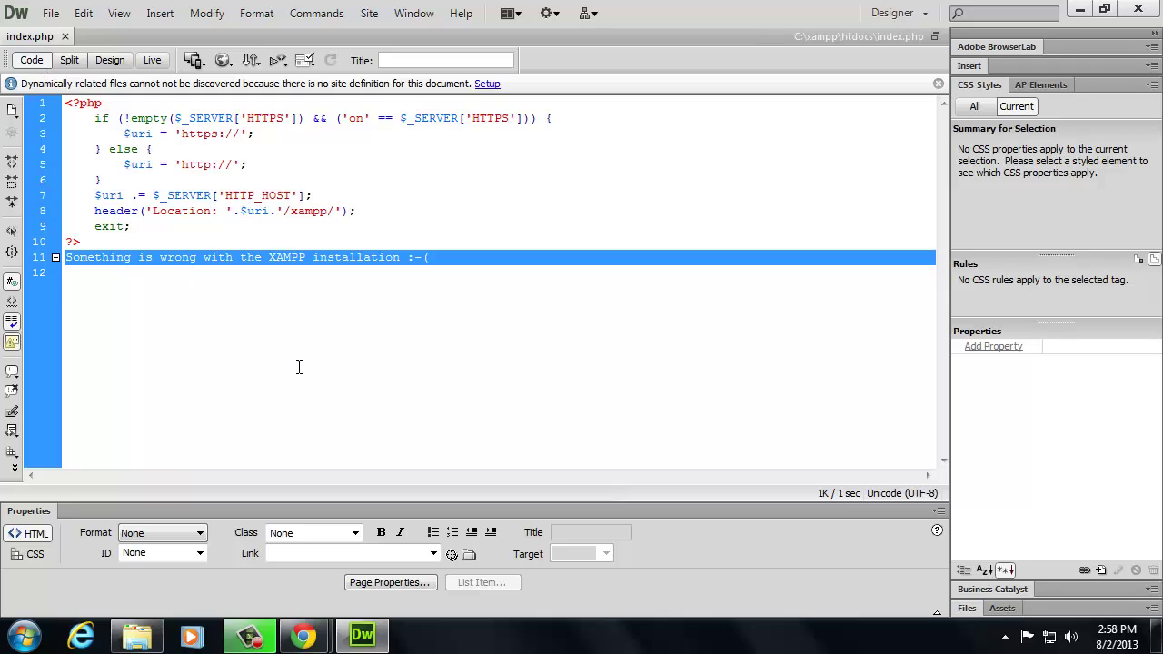
Review the index.php redirect code on lines 2–8 and the error line, then close the document.
left_click(167, 118)
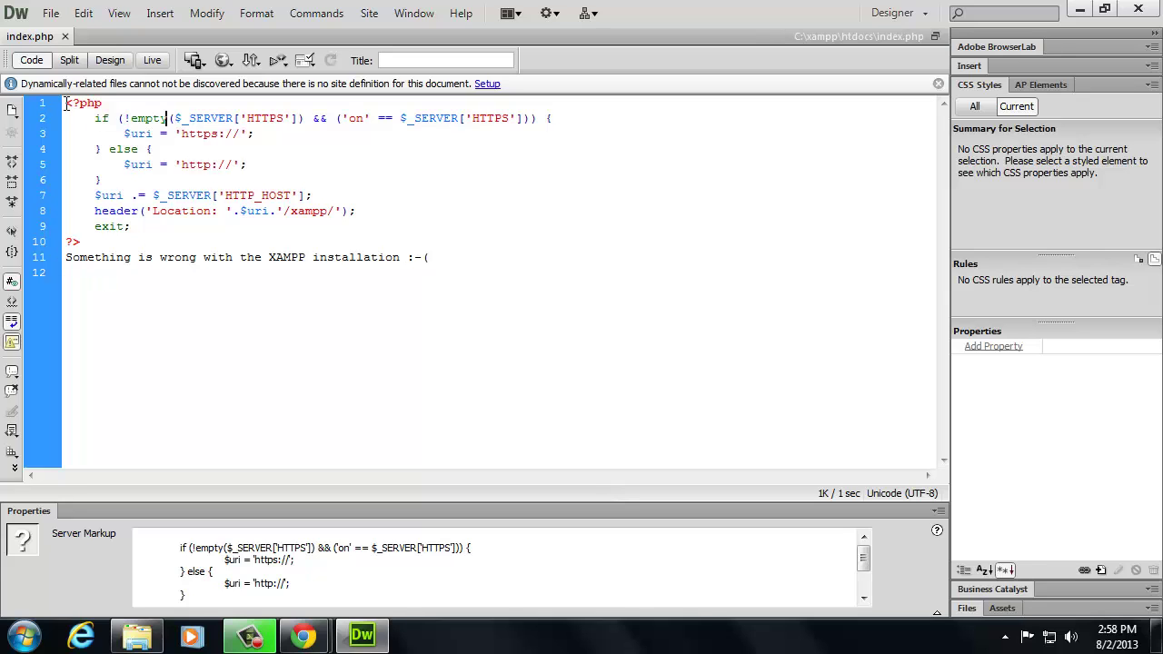
left_click_drag(65, 103, 111, 242)
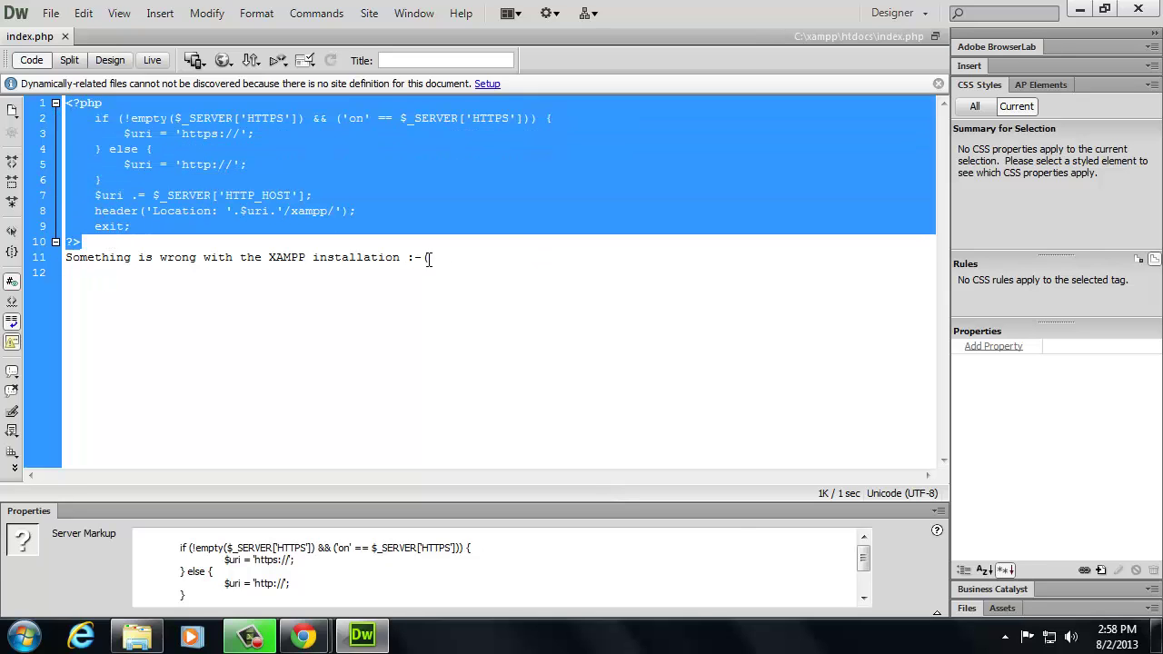
left_click_drag(429, 258, 66, 258)
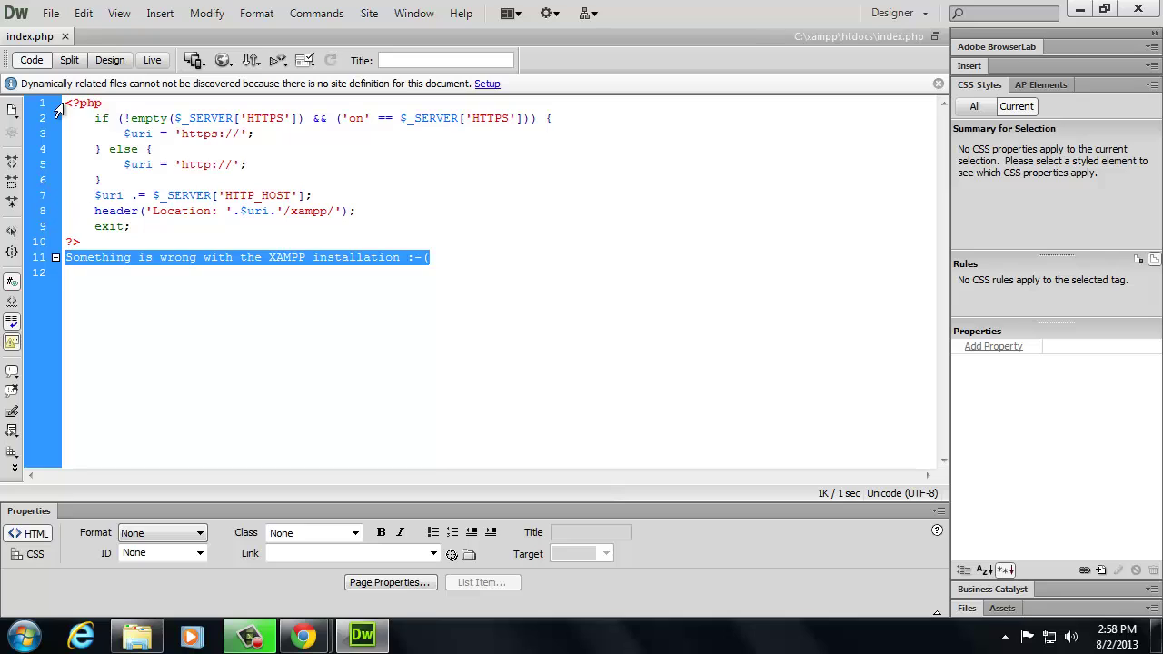
left_click_drag(66, 102, 144, 246)
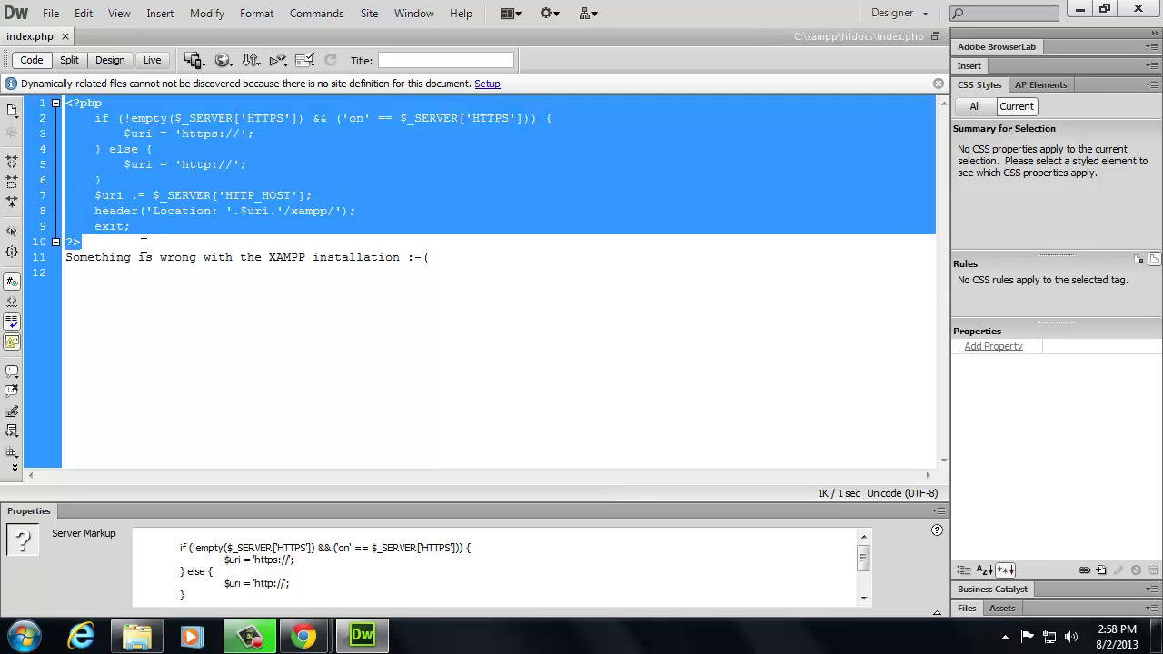
left_click(154, 259)
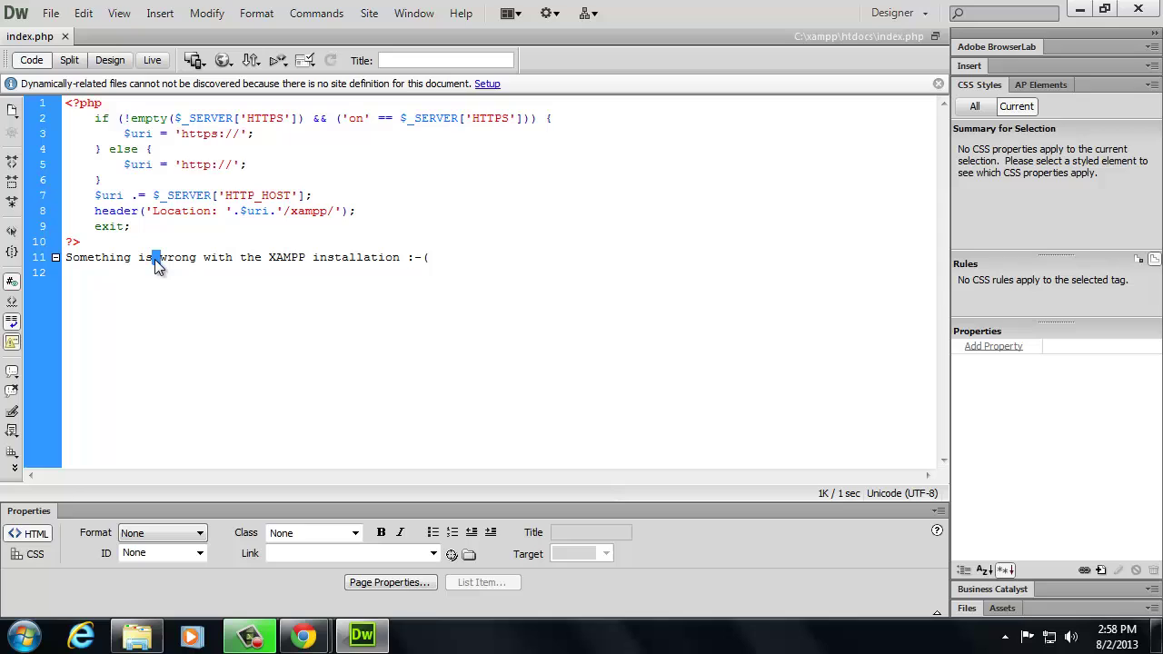
triple_click(301, 259)
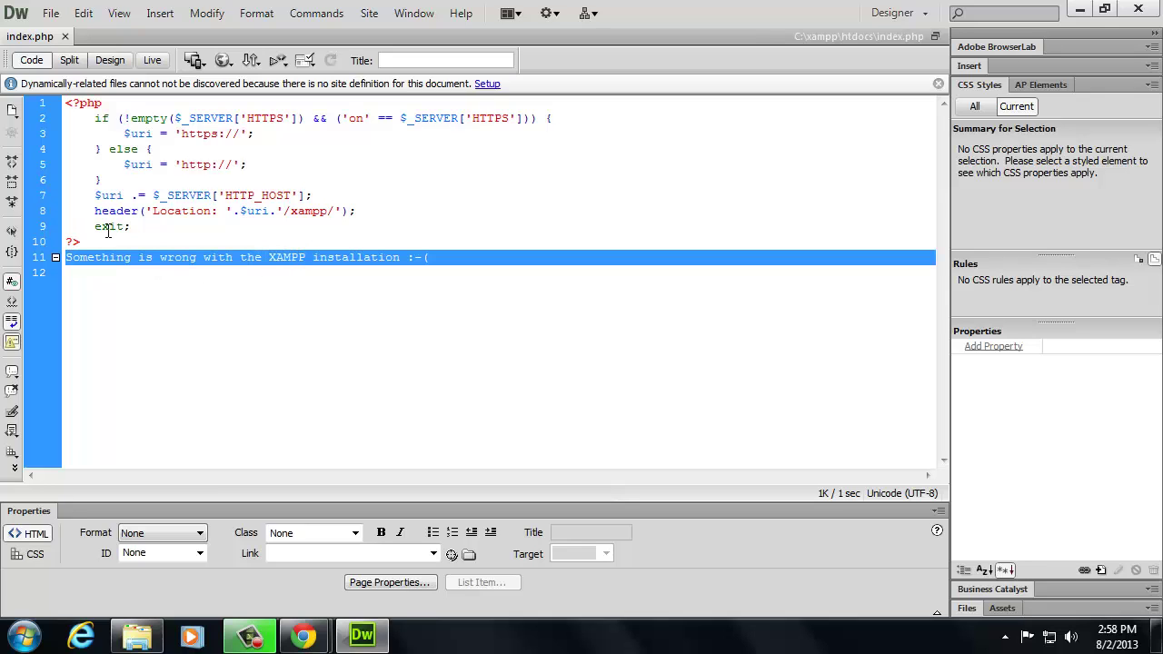
left_click_drag(82, 242, 65, 103)
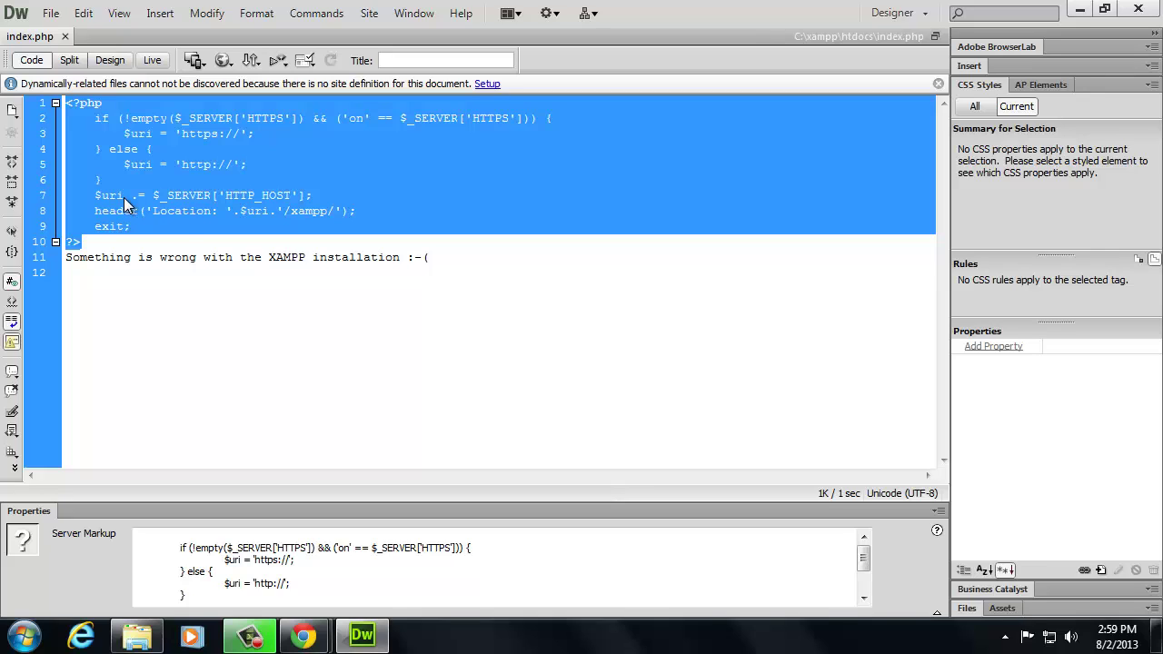
left_click_drag(107, 261, 415, 261)
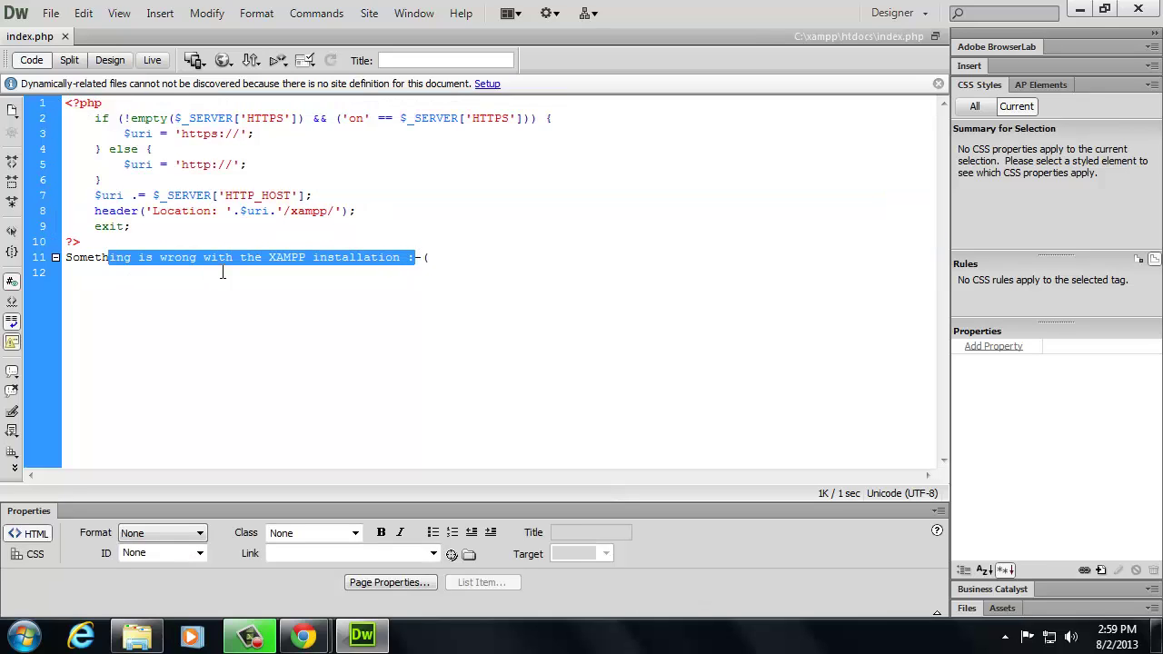
double_click(96, 120)
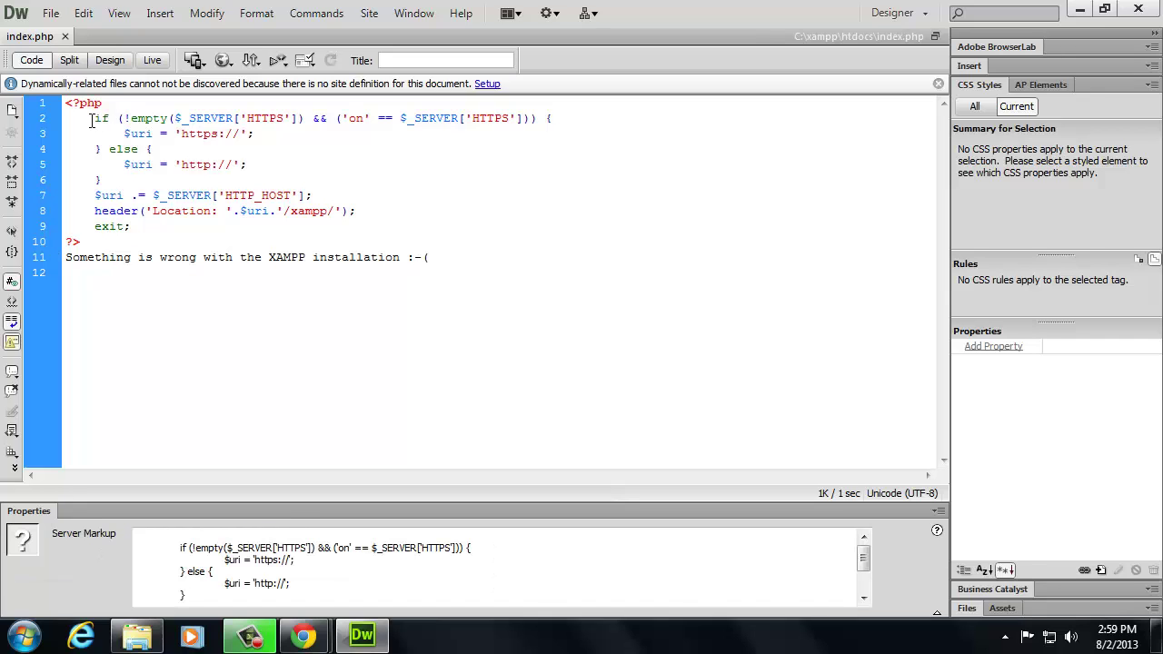
left_click_drag(109, 121, 354, 230)
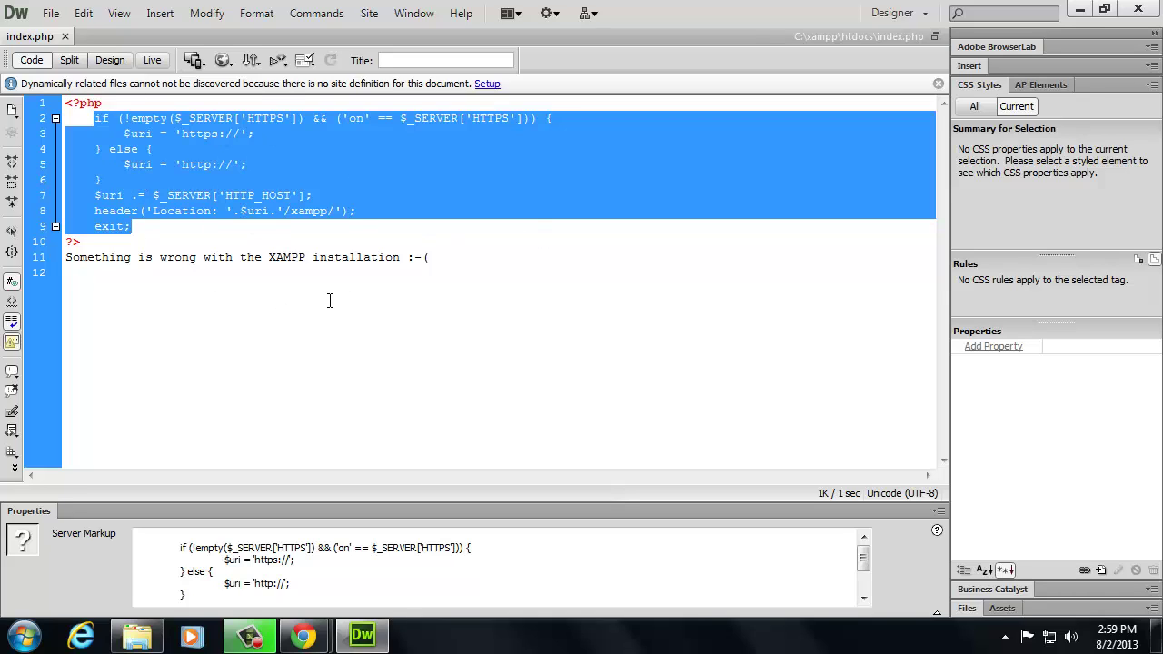
left_click(65, 37)
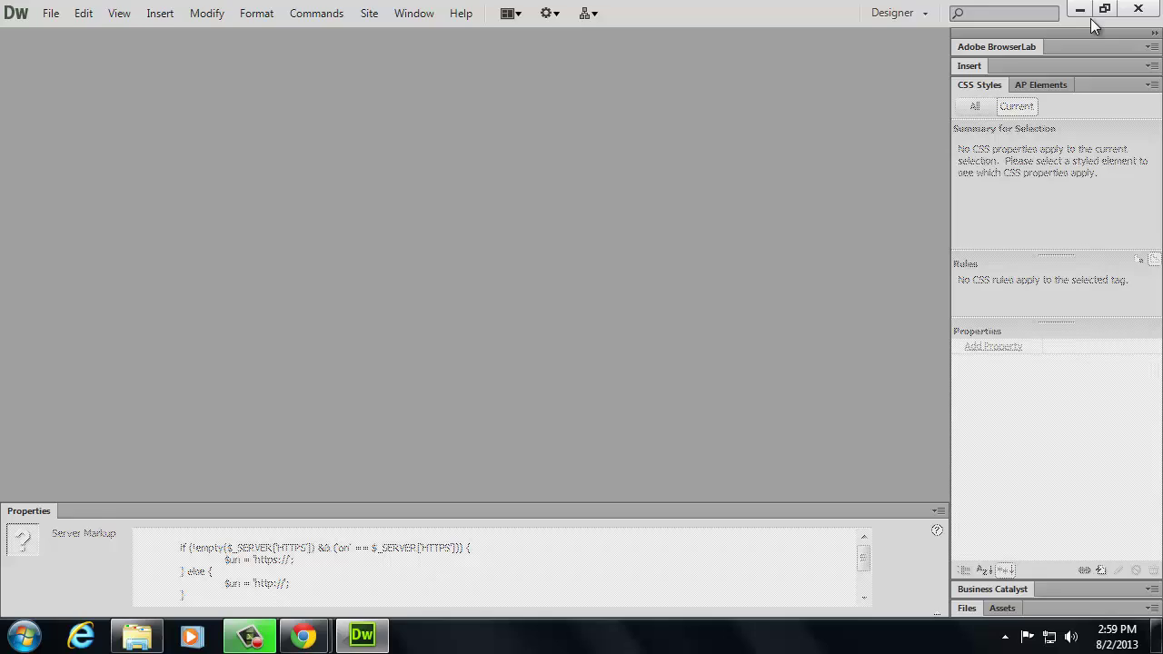
Rename the PHP index file in htdocs to index-xampp by appending -xampp.
left_click(1079, 10)
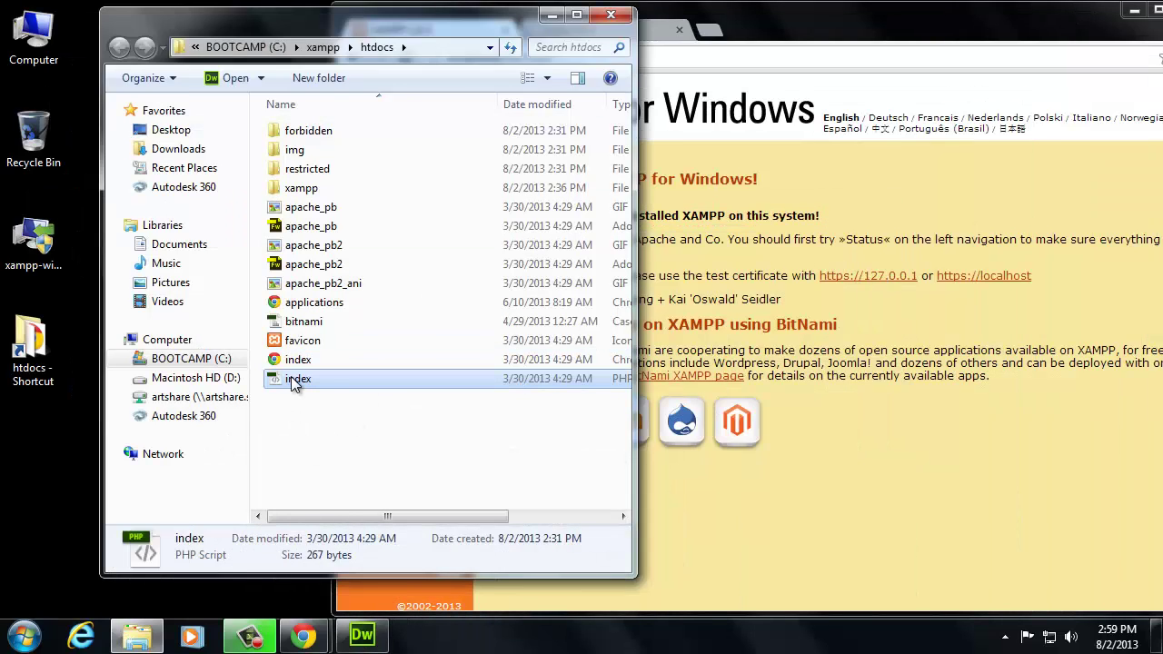
left_click(293, 377)
left_click(310, 378)
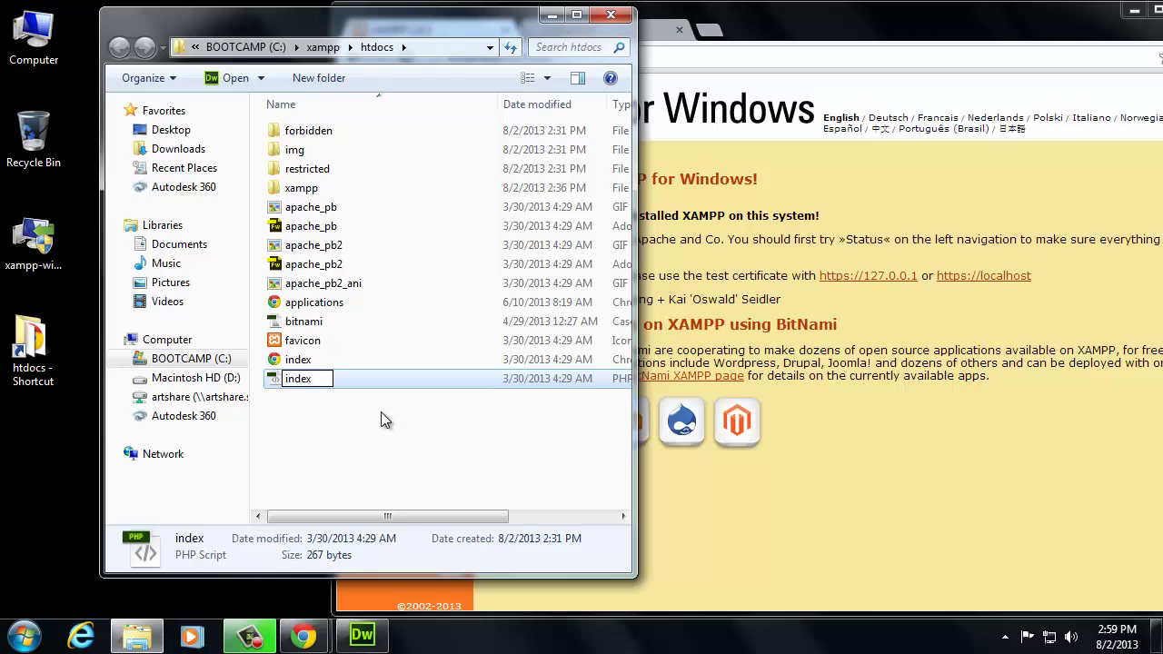
type("-xampp")
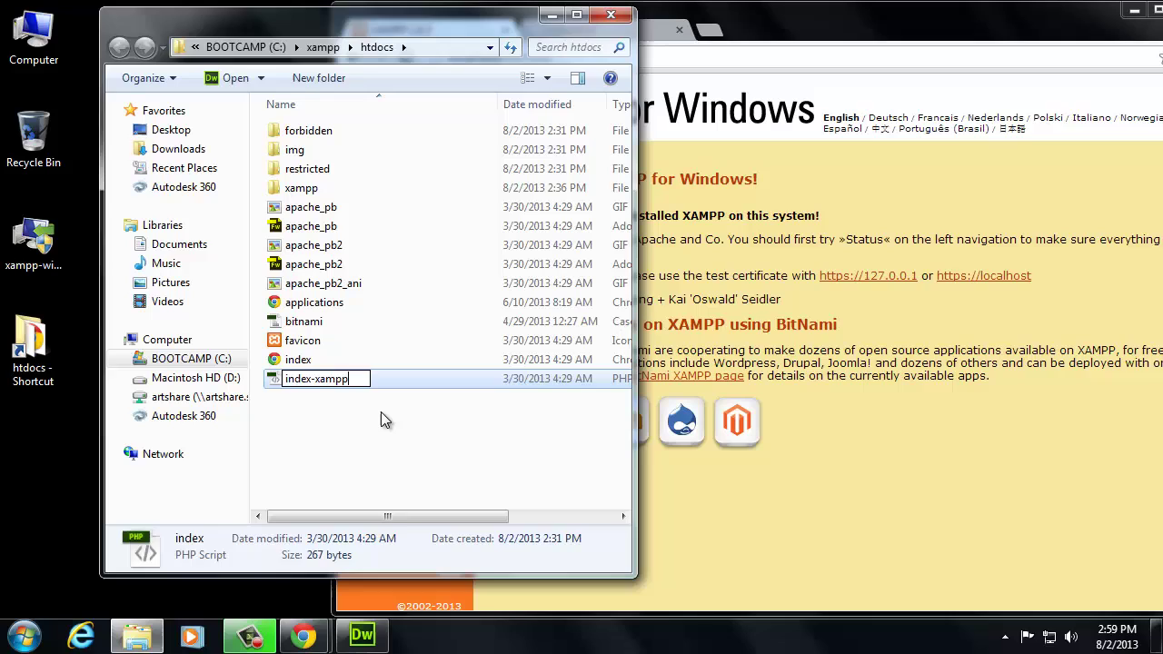
key("Return")
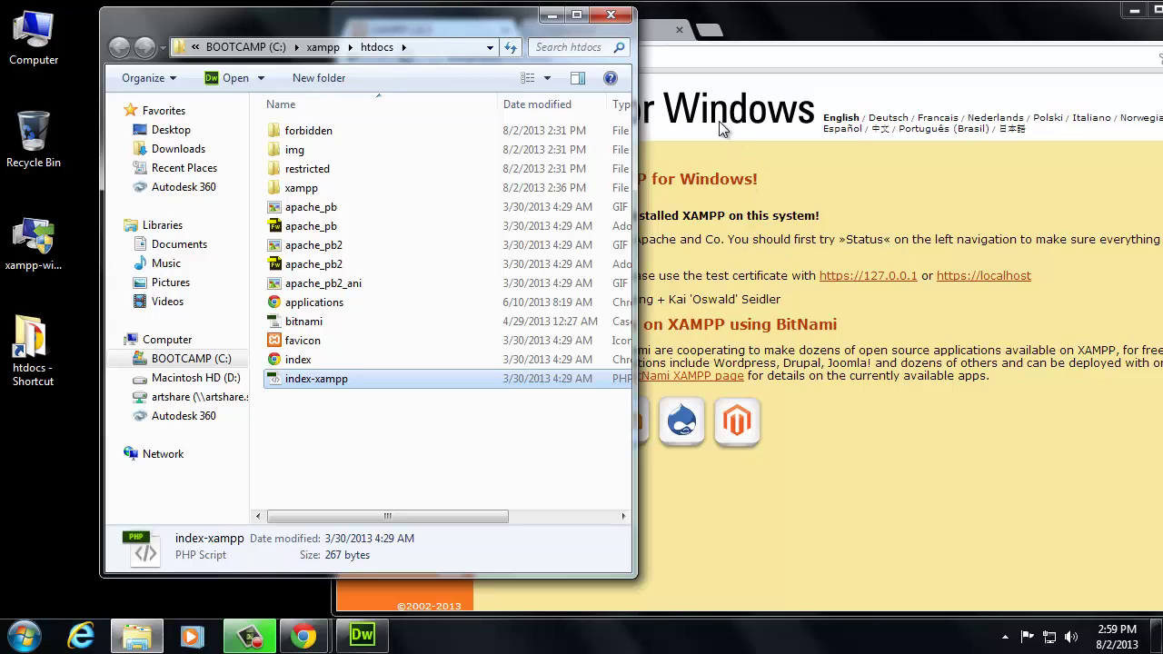
Delete xampp/ from Chrome's address and load plain localhost, which shows 'It works!'.
left_click(870, 148)
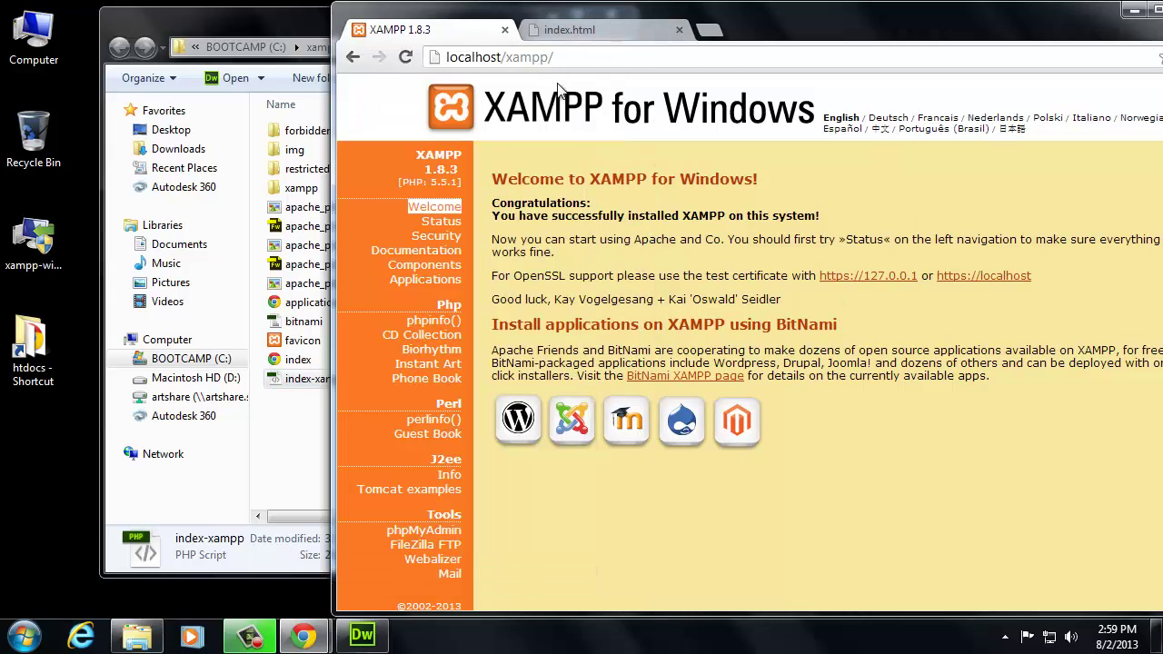
left_click(508, 57)
left_click_drag(506, 57, 550, 58)
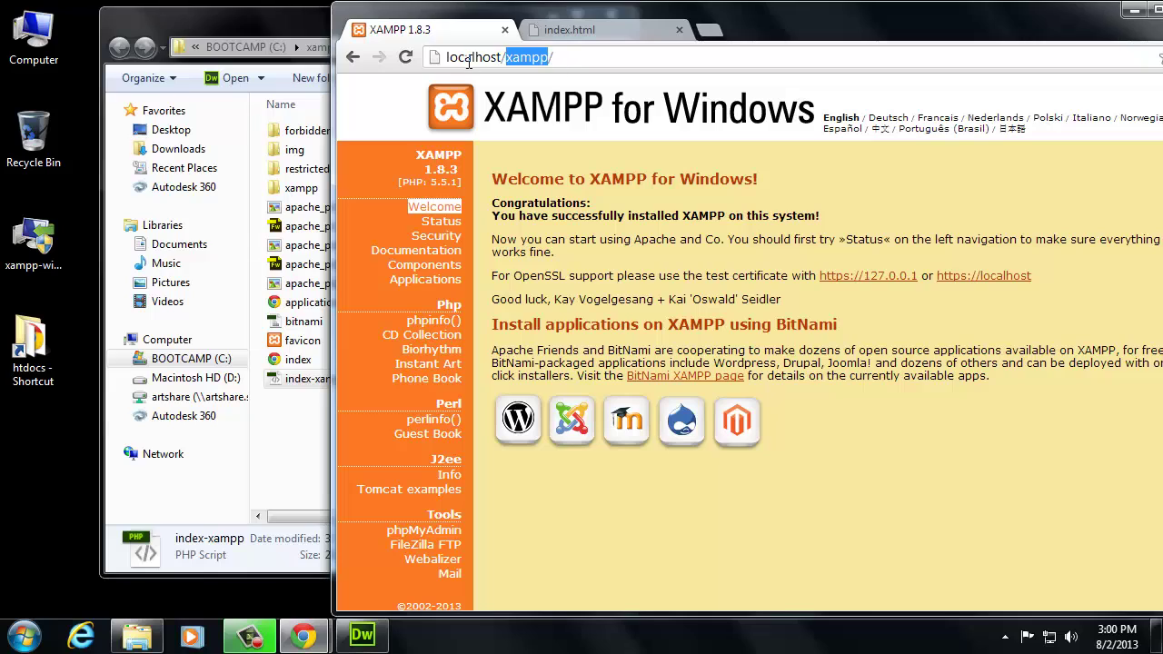
left_click(566, 57)
left_click_drag(572, 57, 508, 58)
key("BackSpace")
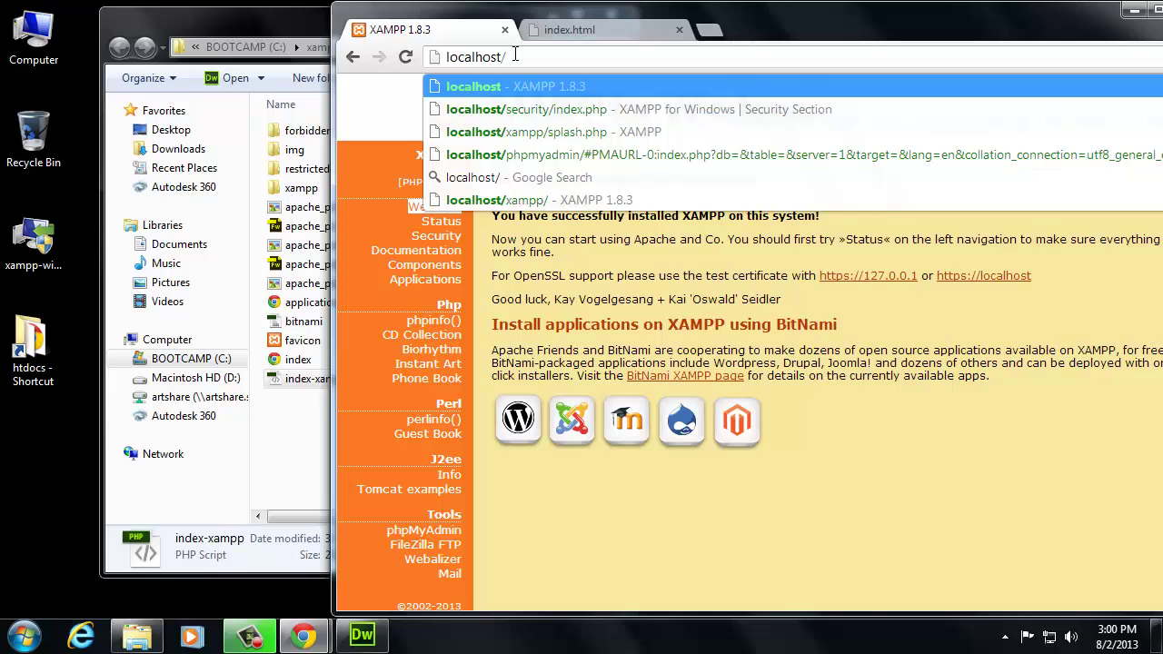
key("Return")
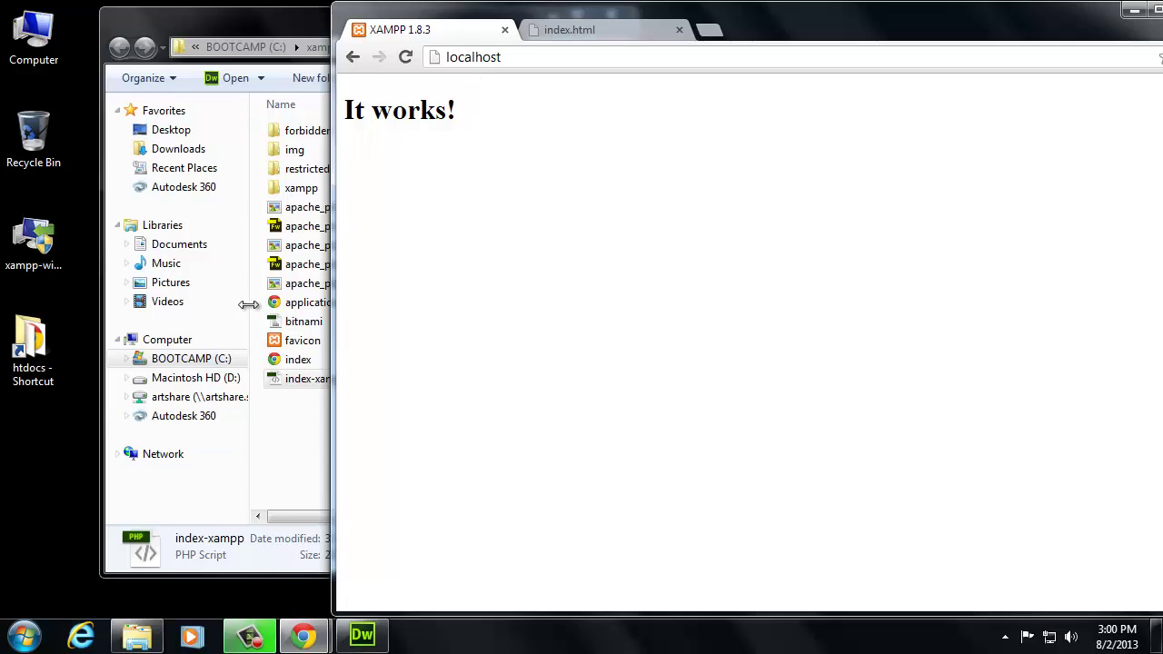
Remove a stray hyphen from the index HTML file's name so it stays 'index'.
left_click(307, 361)
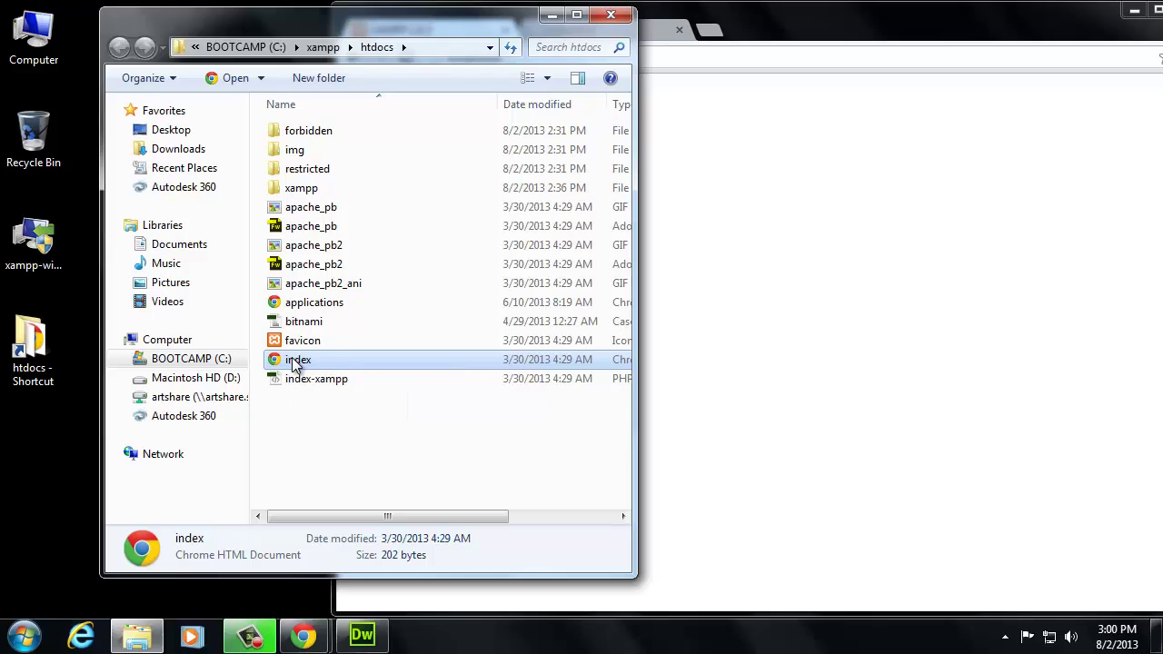
left_click(296, 364)
key("End")
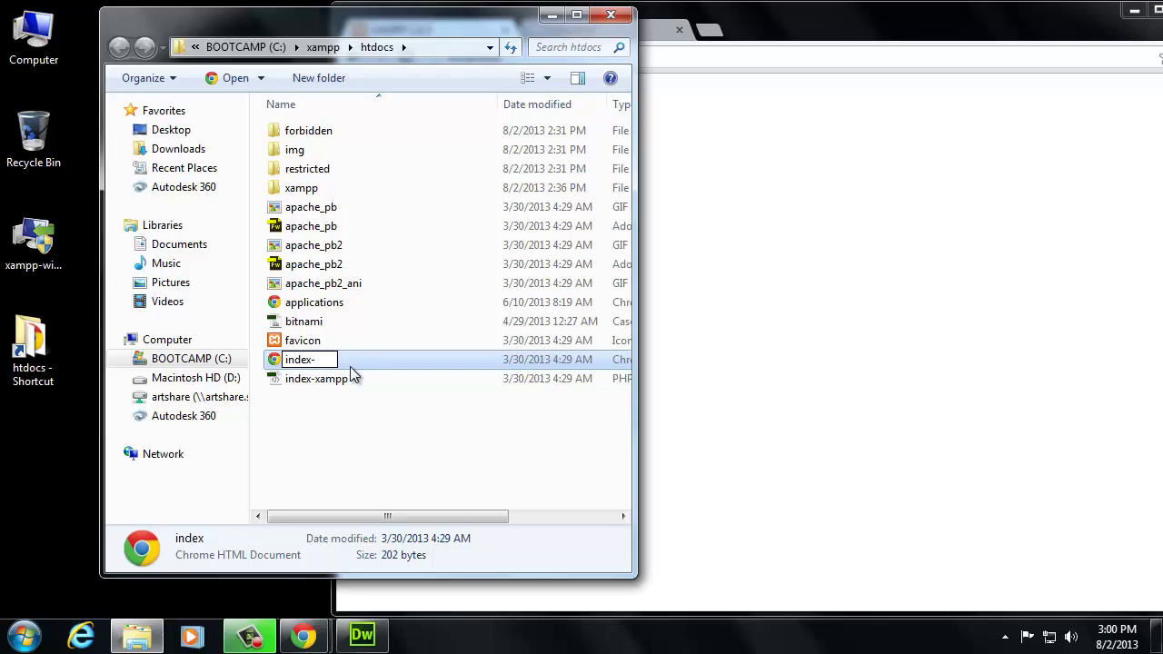
key("BackSpace")
left_click(288, 386)
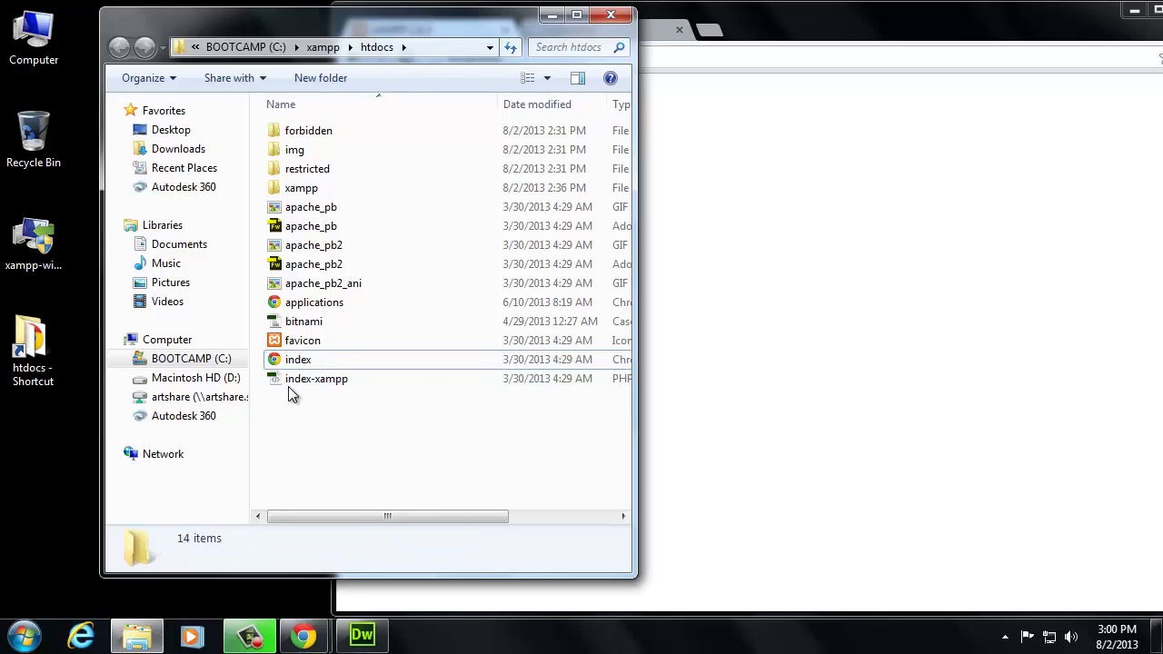
Delete the index HTML file to the Recycle Bin, leaving 13 items in htdocs.
left_click(300, 362)
right_click(302, 362)
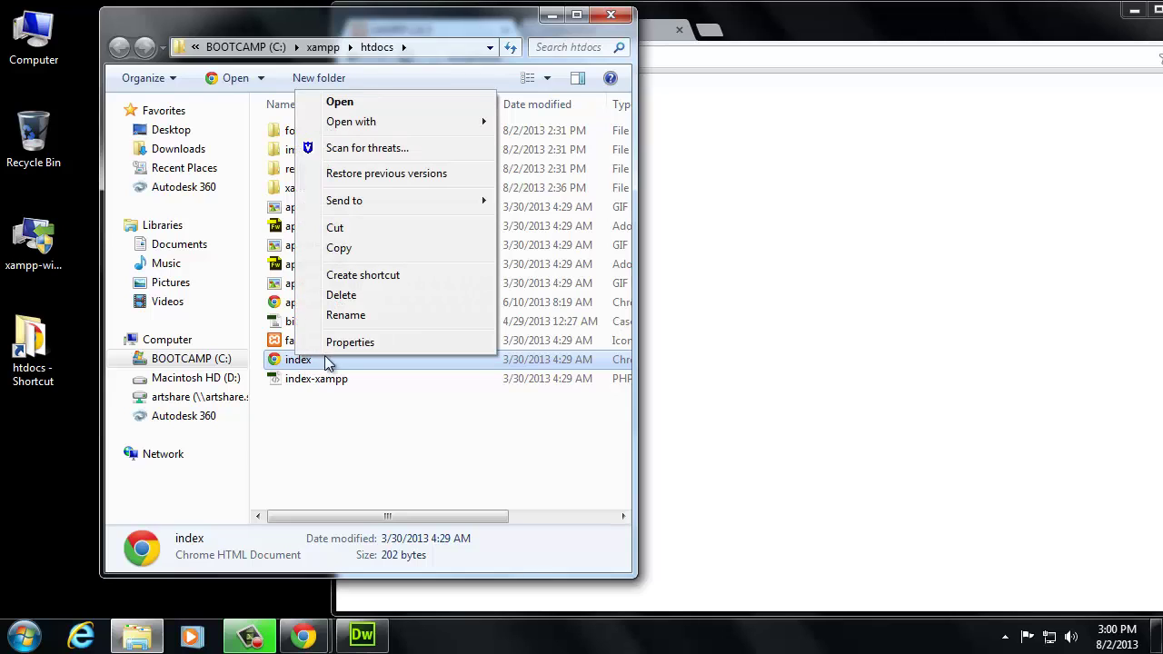
left_click(345, 295)
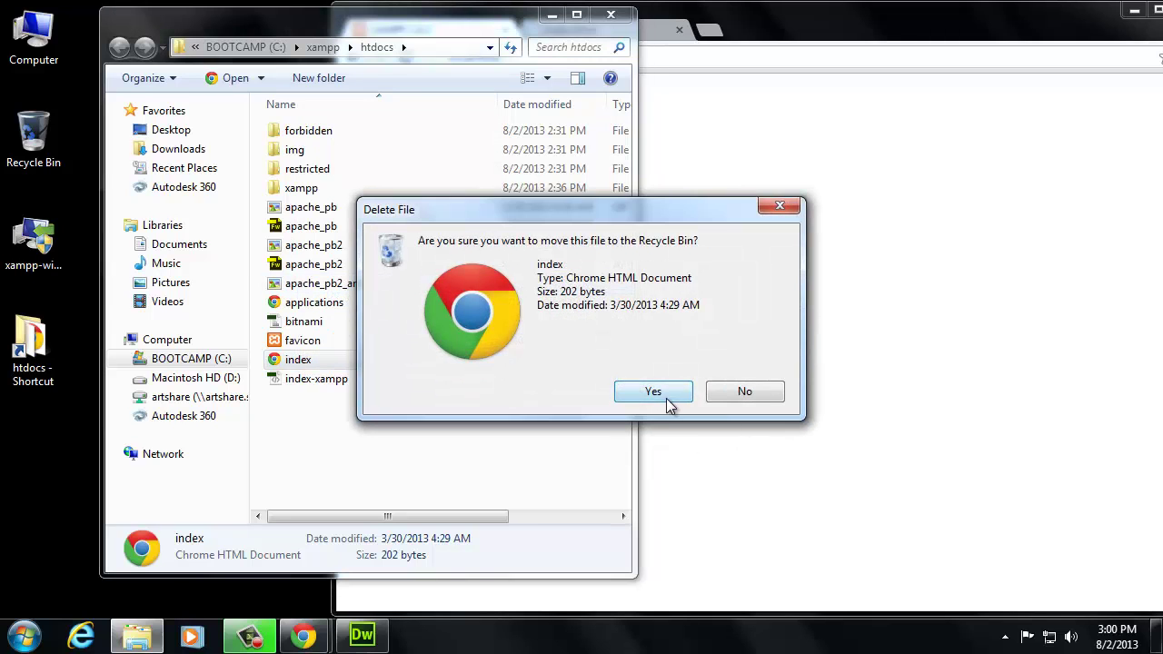
left_click(670, 403)
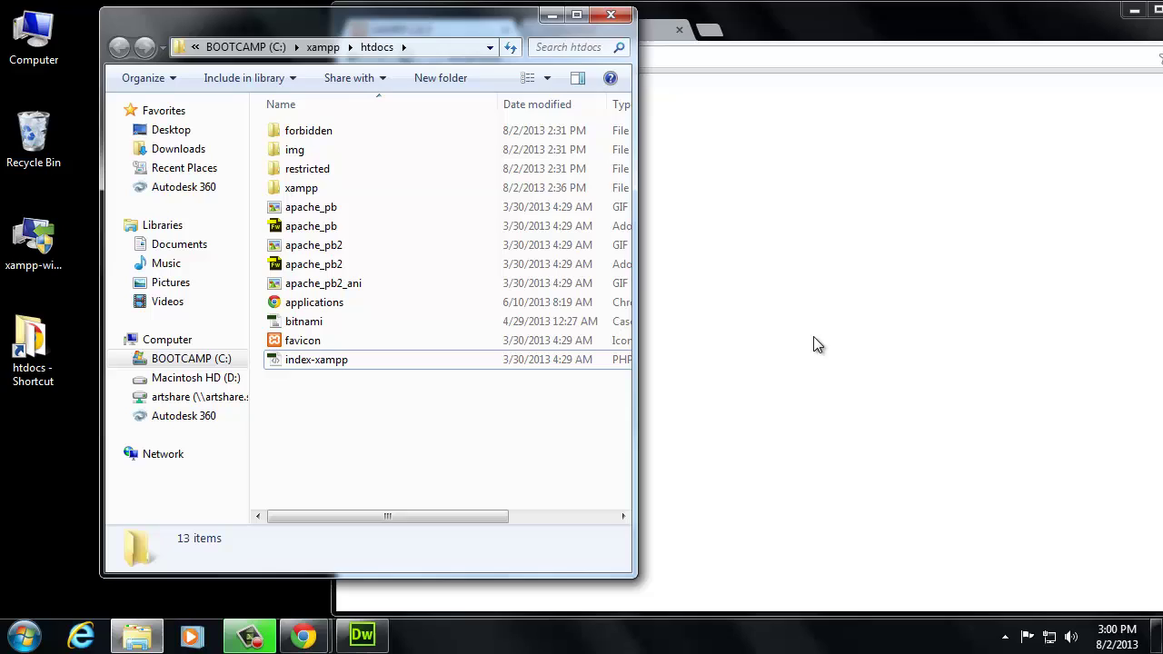
left_click(771, 324)
Reload localhost to show the Index of / listing, then open its xampp/ folder.
left_click(497, 63)
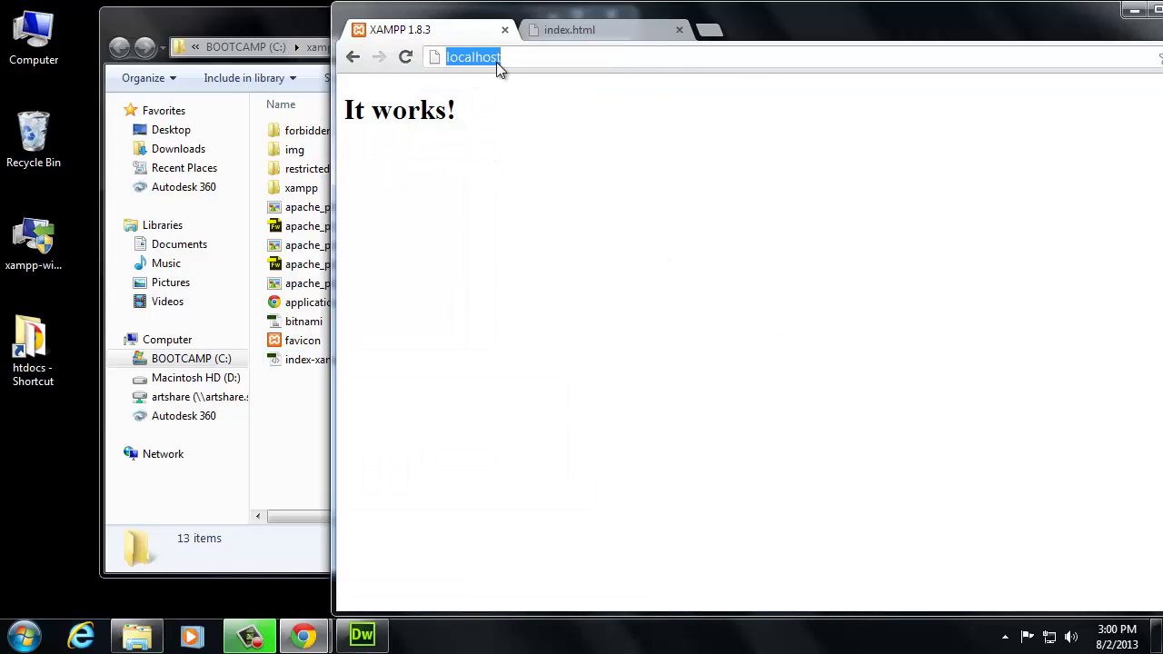
left_click(407, 60)
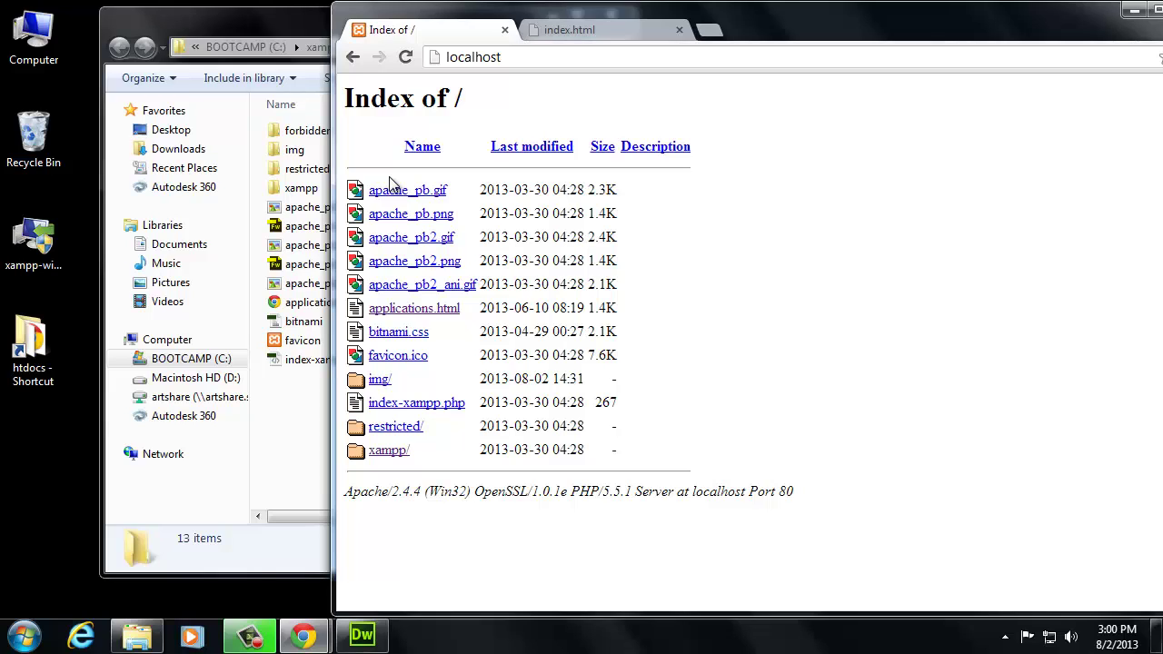
left_click(505, 57)
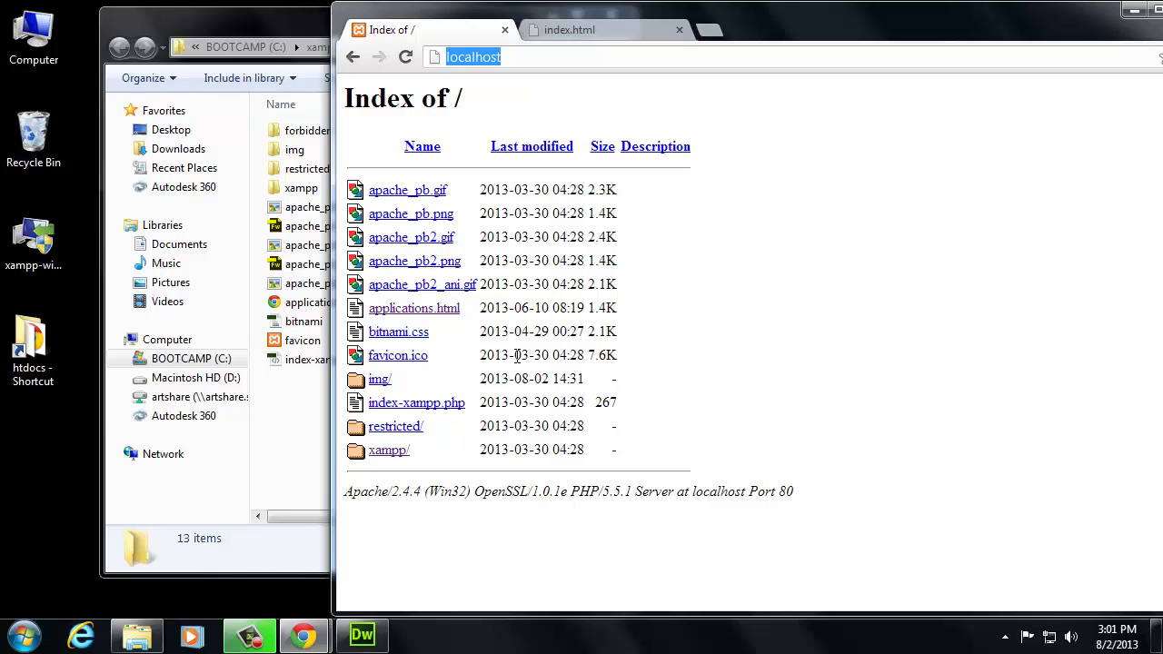
left_click(388, 452)
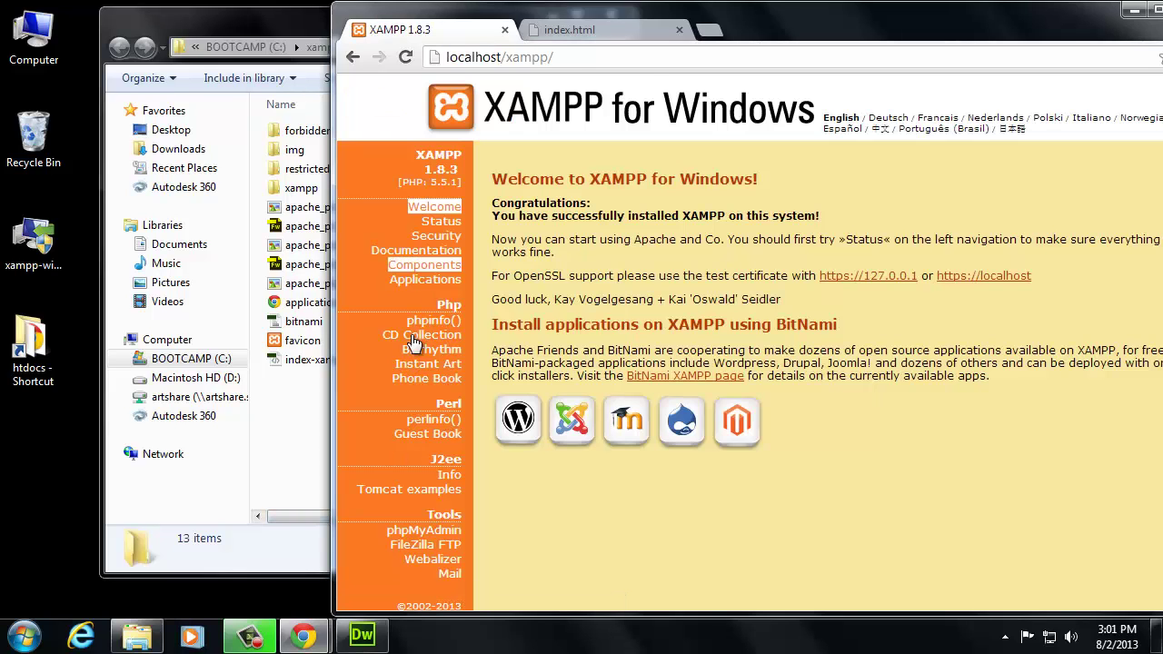